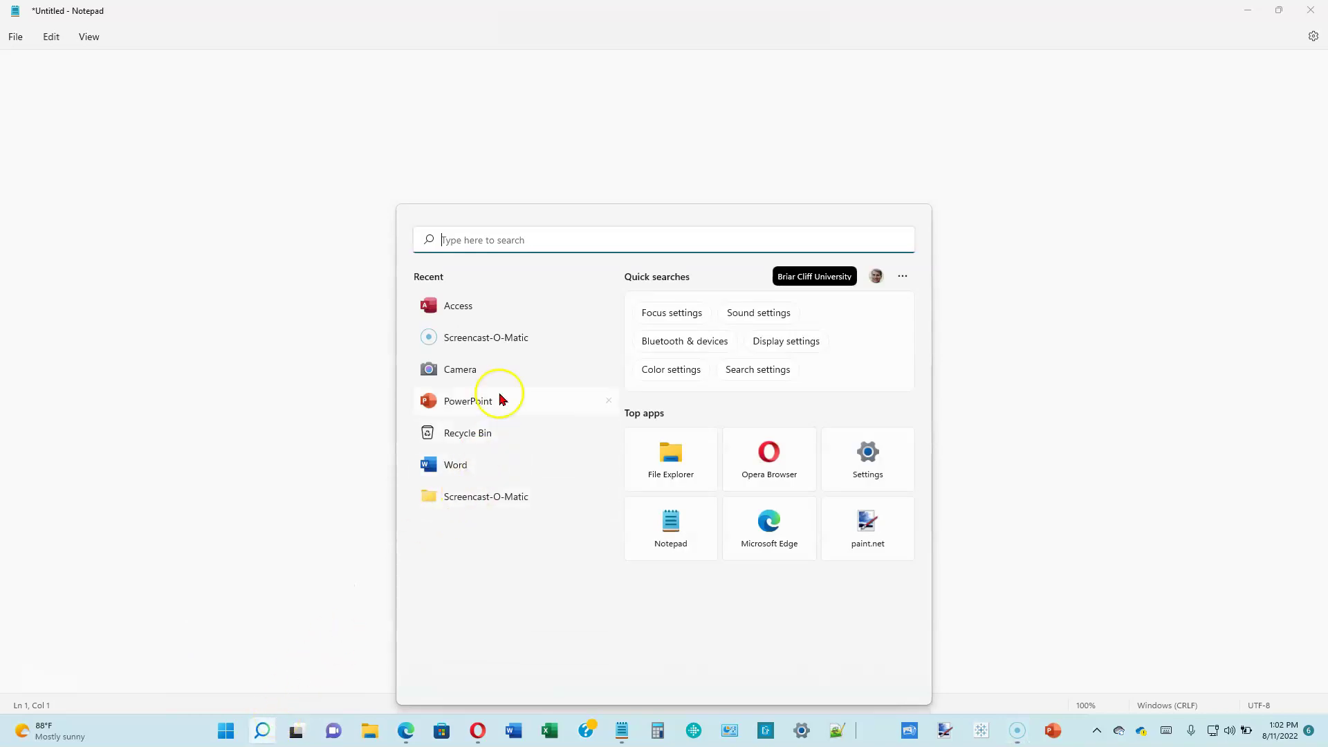
- Launch Microsoft Access by searching 'Acc' in the Windows Start menu
{"action": "left_click", "coordinate": [557, 236]}
{"action": "type", "text": "Access"}
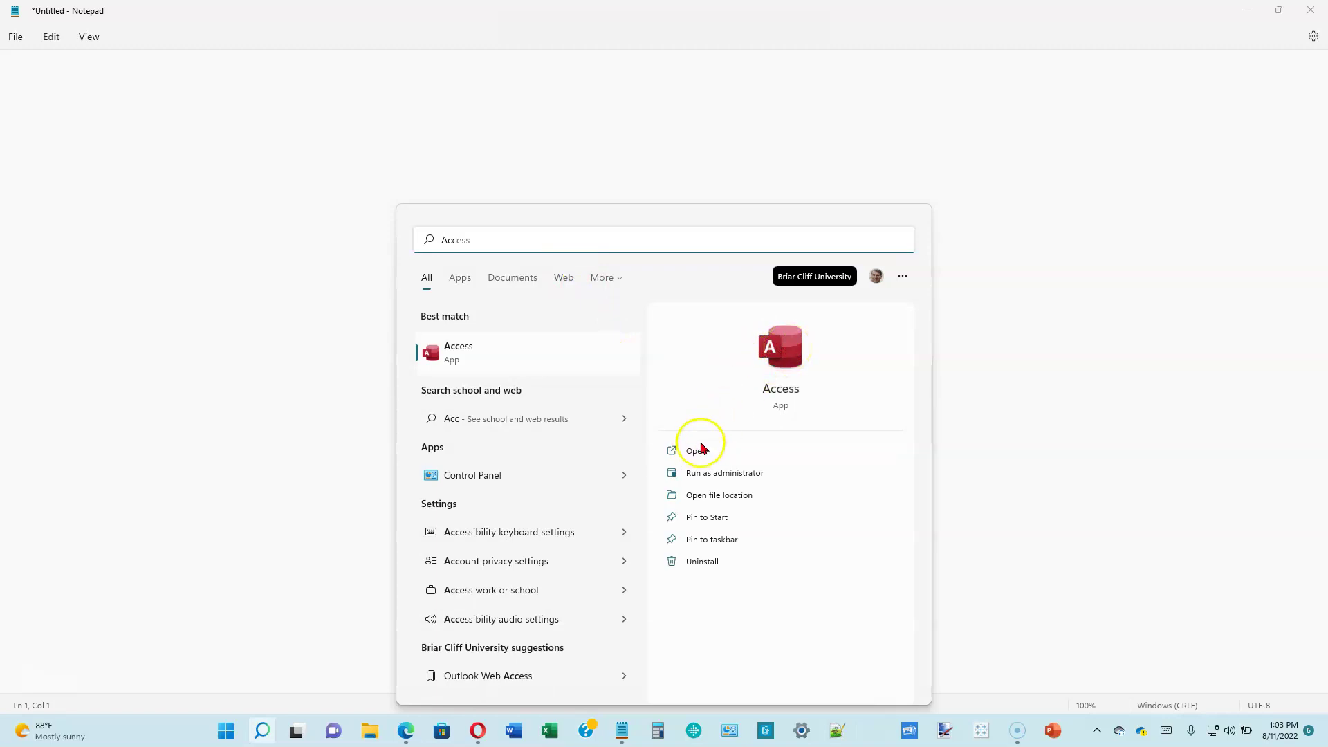
{"action": "left_click", "coordinate": [785, 356]}
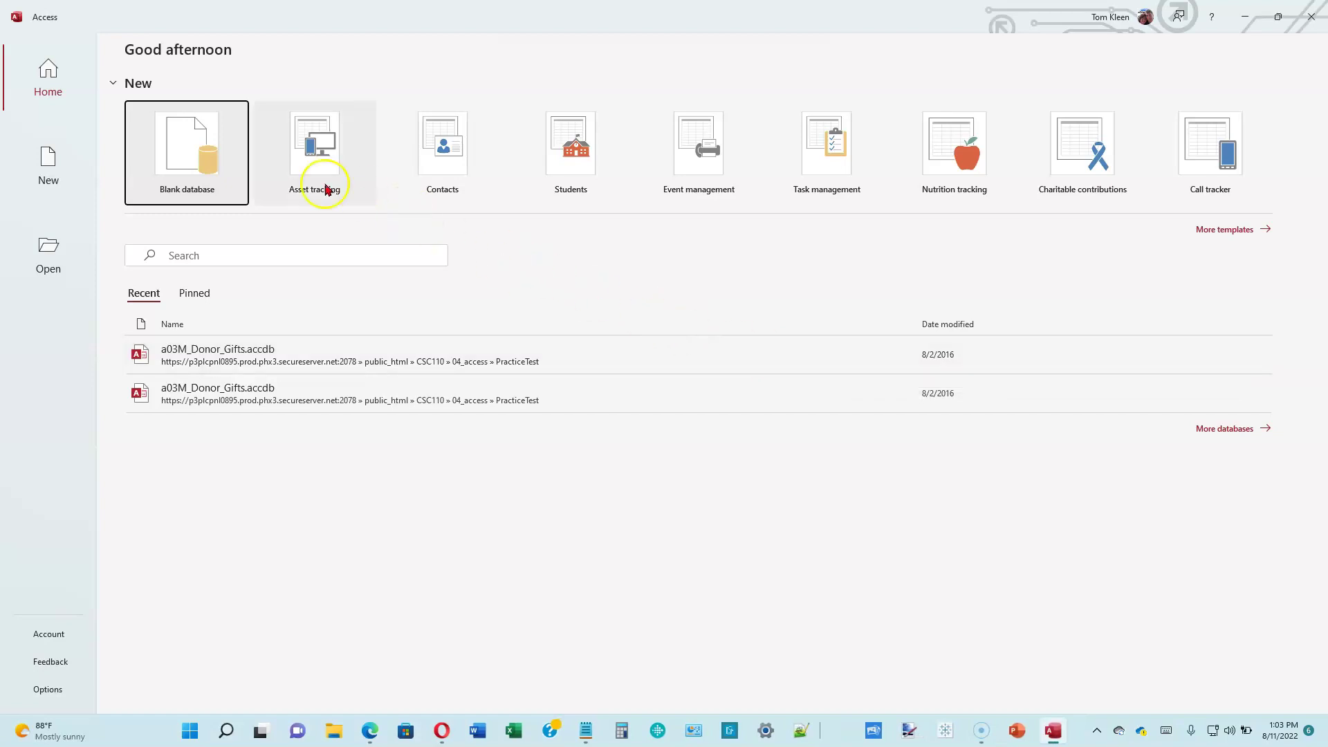
- Create a blank database named CMF Vets, which opens an empty Table1
{"action": "left_click", "coordinate": [189, 147]}
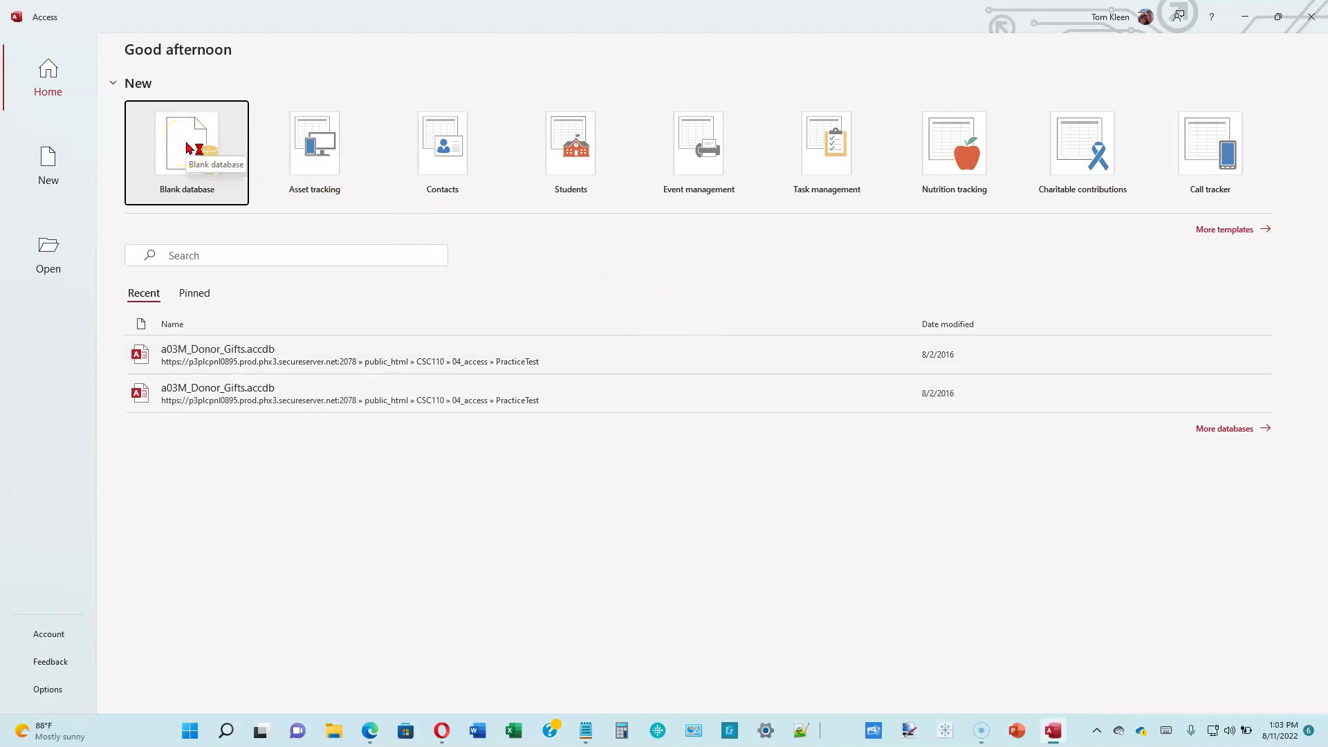
{"action": "left_click", "coordinate": [812, 281]}
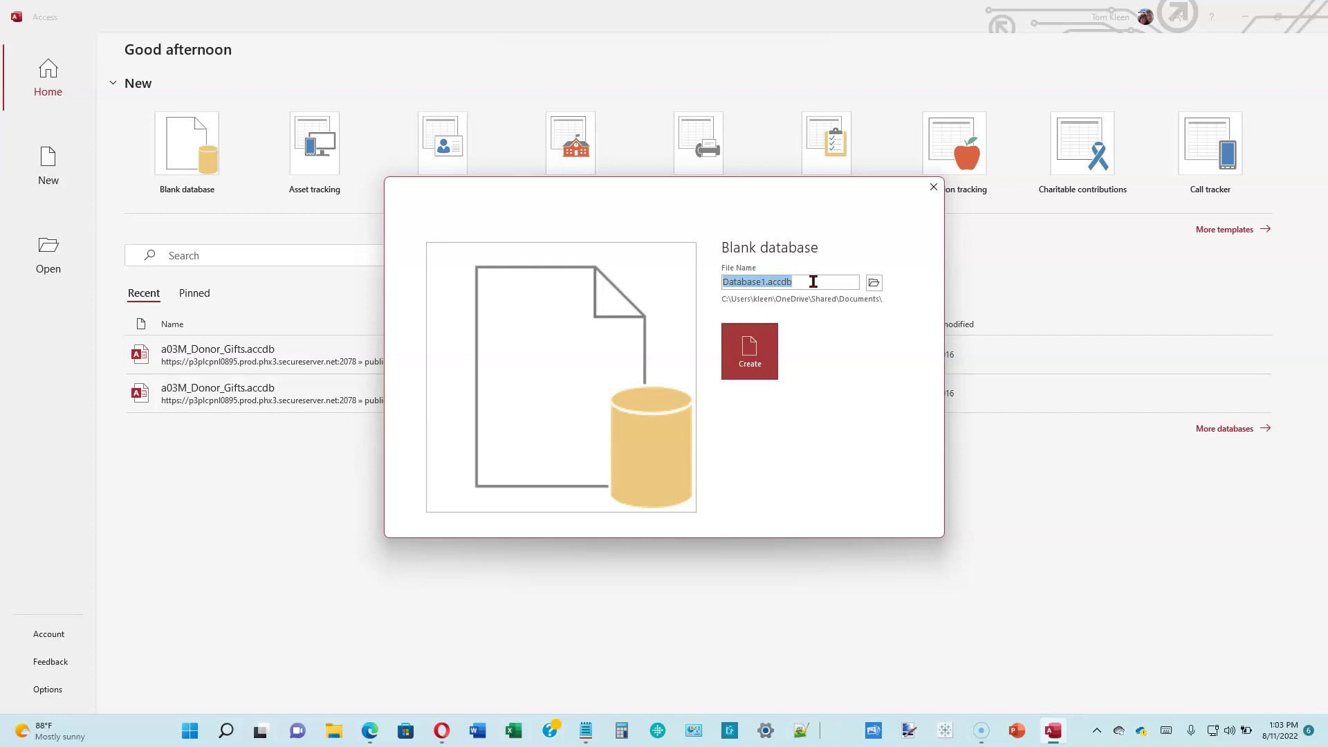
{"action": "type", "text": "CMF Vets"}
{"action": "left_click", "coordinate": [745, 360]}
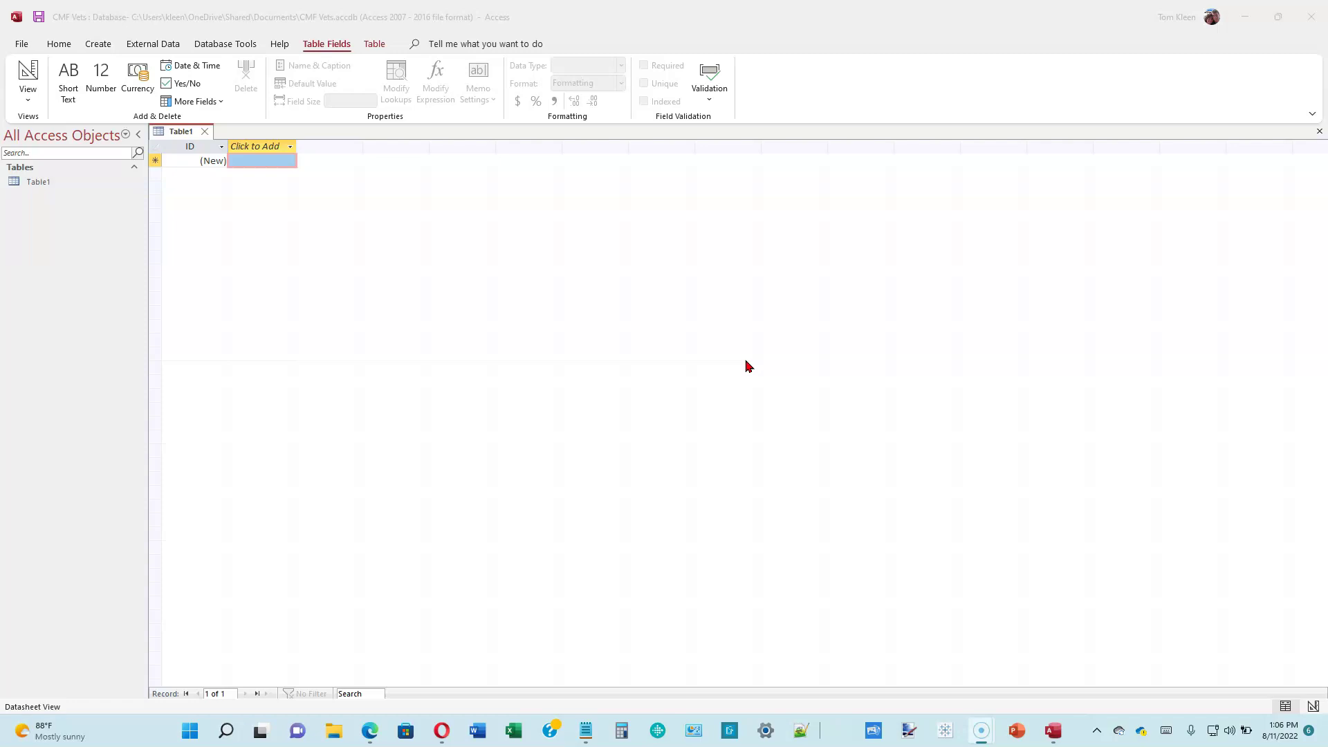
- Select the ID column header in Table1's datasheet
{"action": "left_click", "coordinate": [377, 211]}
{"action": "left_click", "coordinate": [379, 214]}
{"action": "left_click", "coordinate": [385, 217]}
- Rename the ID field to Owner ID
{"action": "right_click", "coordinate": [207, 149]}
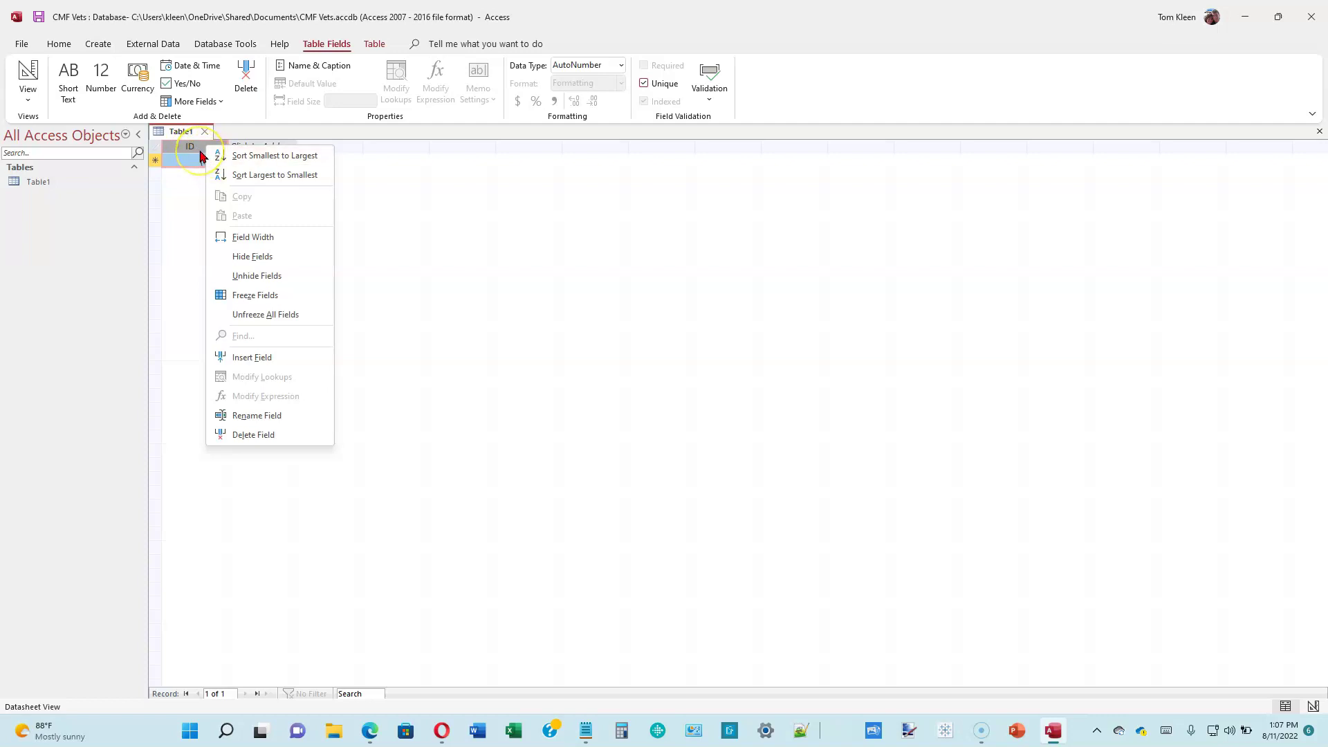
{"action": "left_click", "coordinate": [253, 415]}
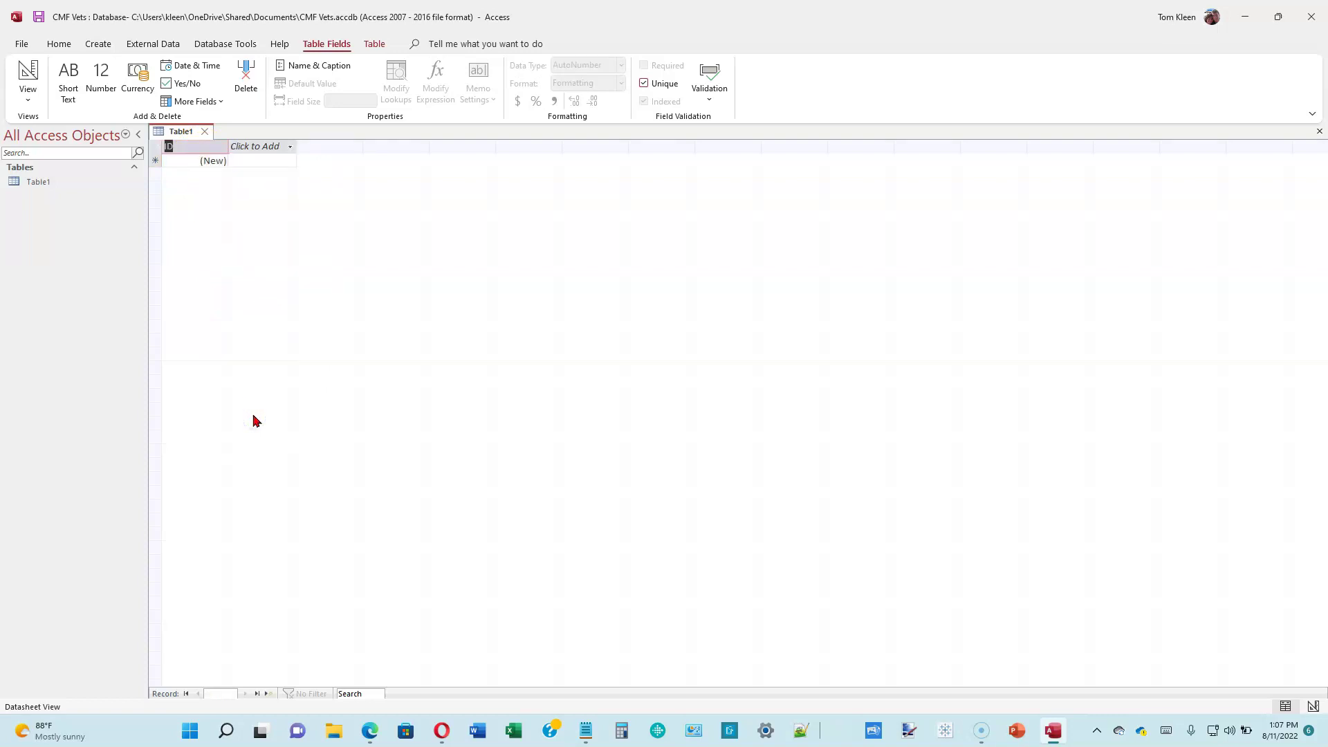
{"action": "type", "text": "Owner ID"}
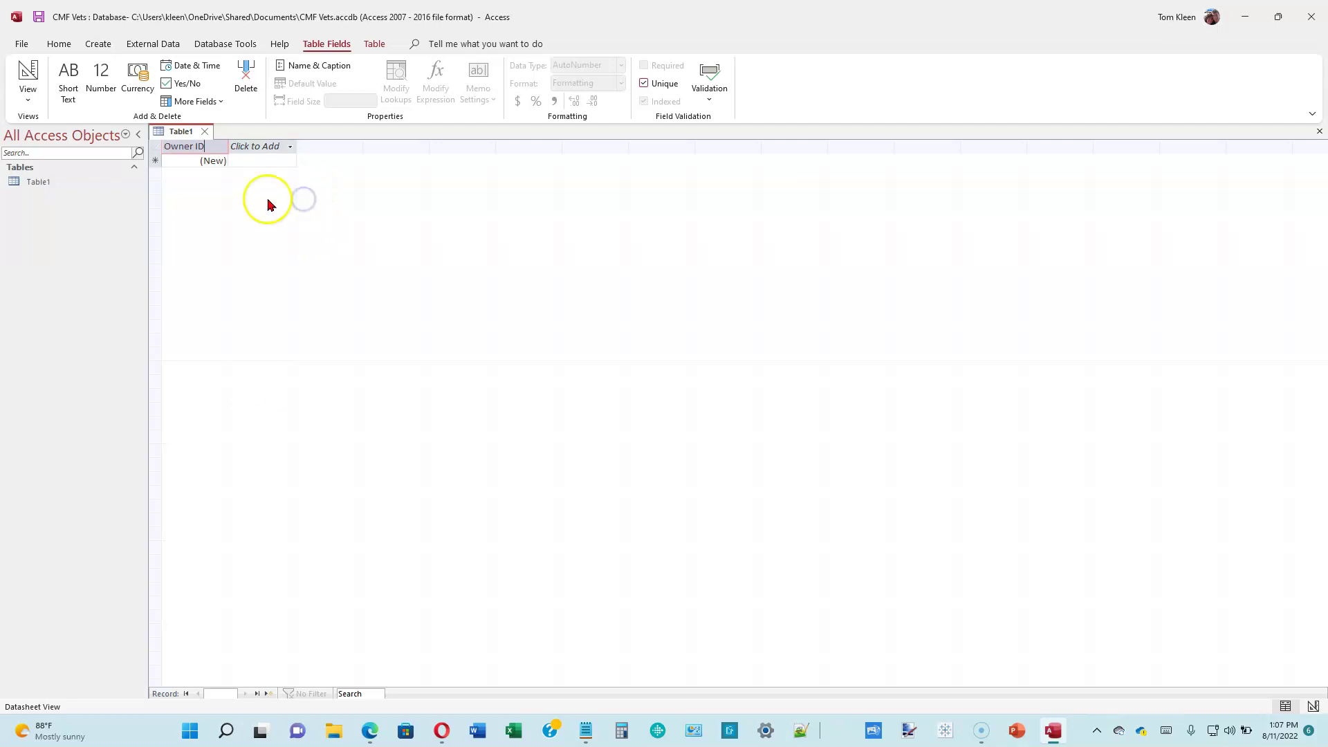
{"action": "left_click", "coordinate": [246, 201]}
{"action": "left_click", "coordinate": [155, 161]}
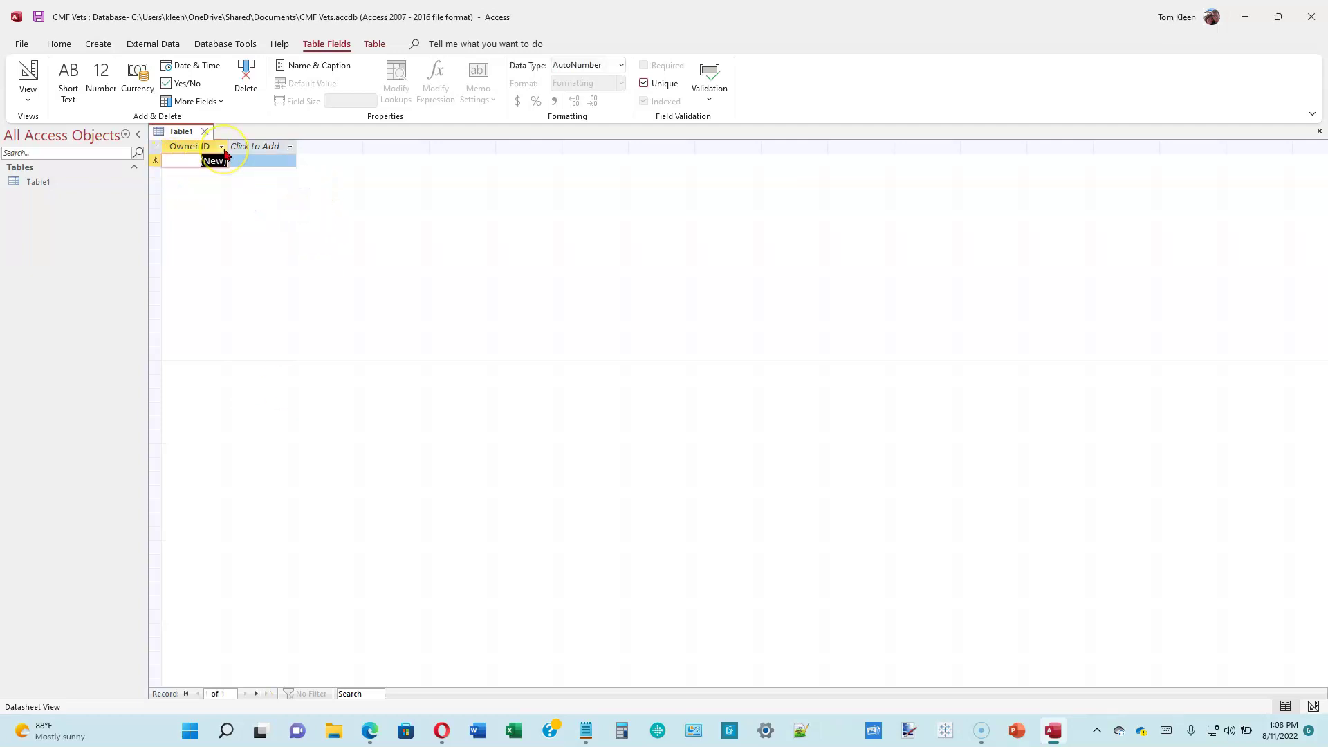
- Make Owner ID a Short Text field with field size 5
{"action": "left_click", "coordinate": [621, 66]}
{"action": "left_click", "coordinate": [594, 83]}
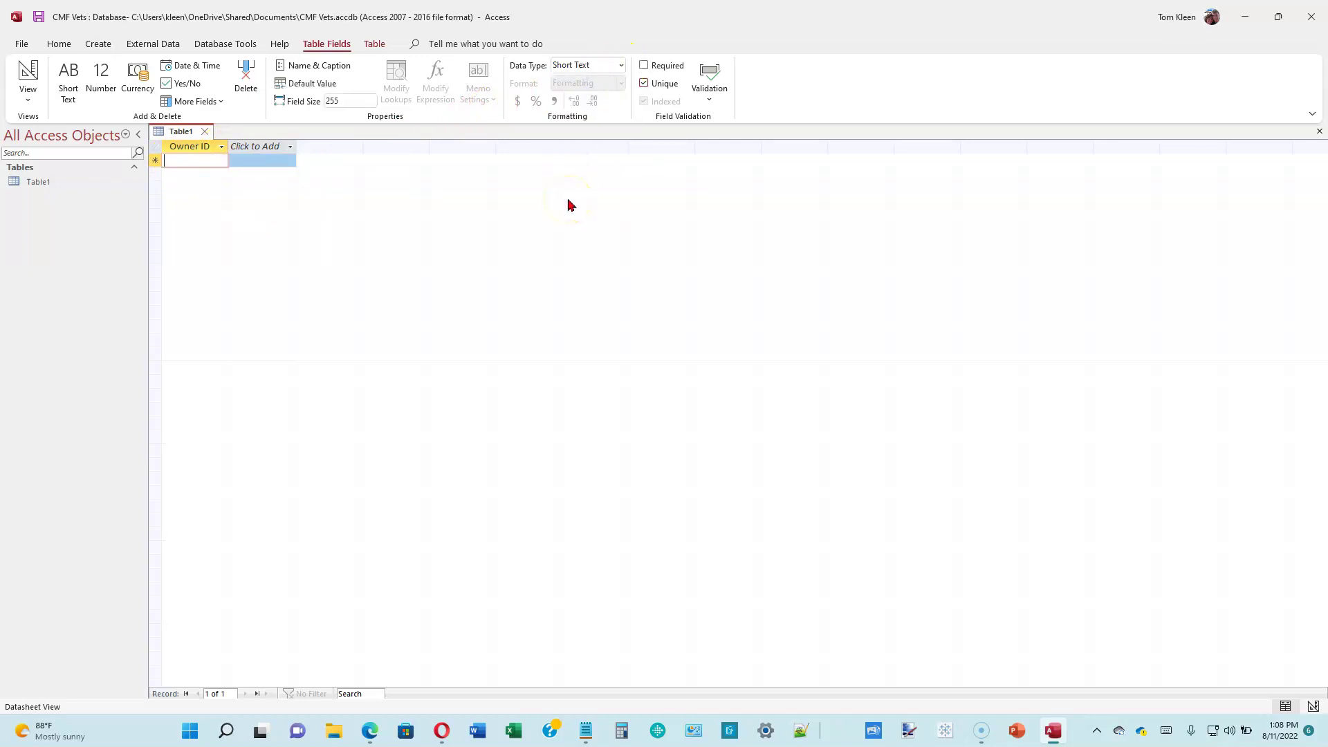
{"action": "left_click", "coordinate": [338, 101]}
{"action": "type", "text": "5"}
{"action": "key", "text": "Return"}
- Give Owner ID the caption O_ID and description 'Unique identifier of pet owner'
{"action": "left_click", "coordinate": [335, 65]}
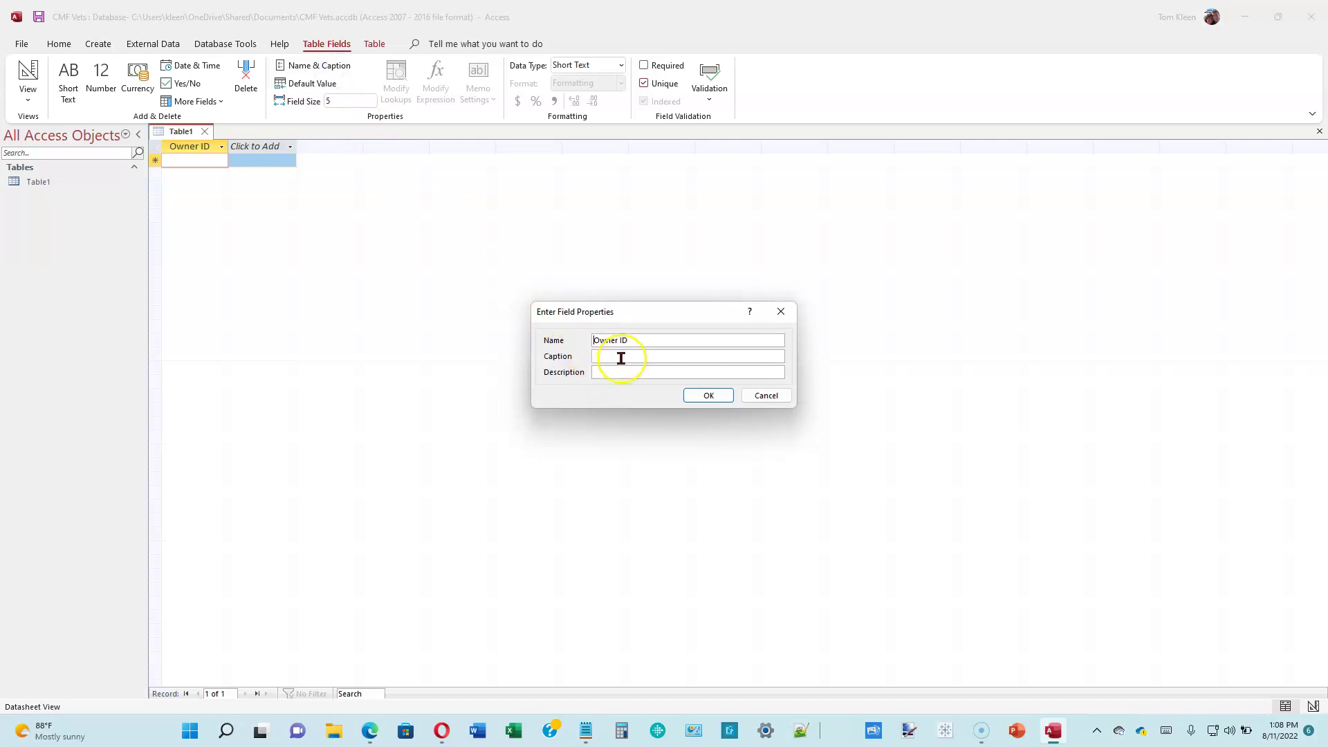
{"action": "left_click", "coordinate": [637, 341]}
{"action": "left_click", "coordinate": [638, 357]}
{"action": "type", "text": "O_ID"}
{"action": "left_click", "coordinate": [648, 372]}
{"action": "type", "text": "Unique identifier of pet owner"}
{"action": "left_click", "coordinate": [803, 350]}
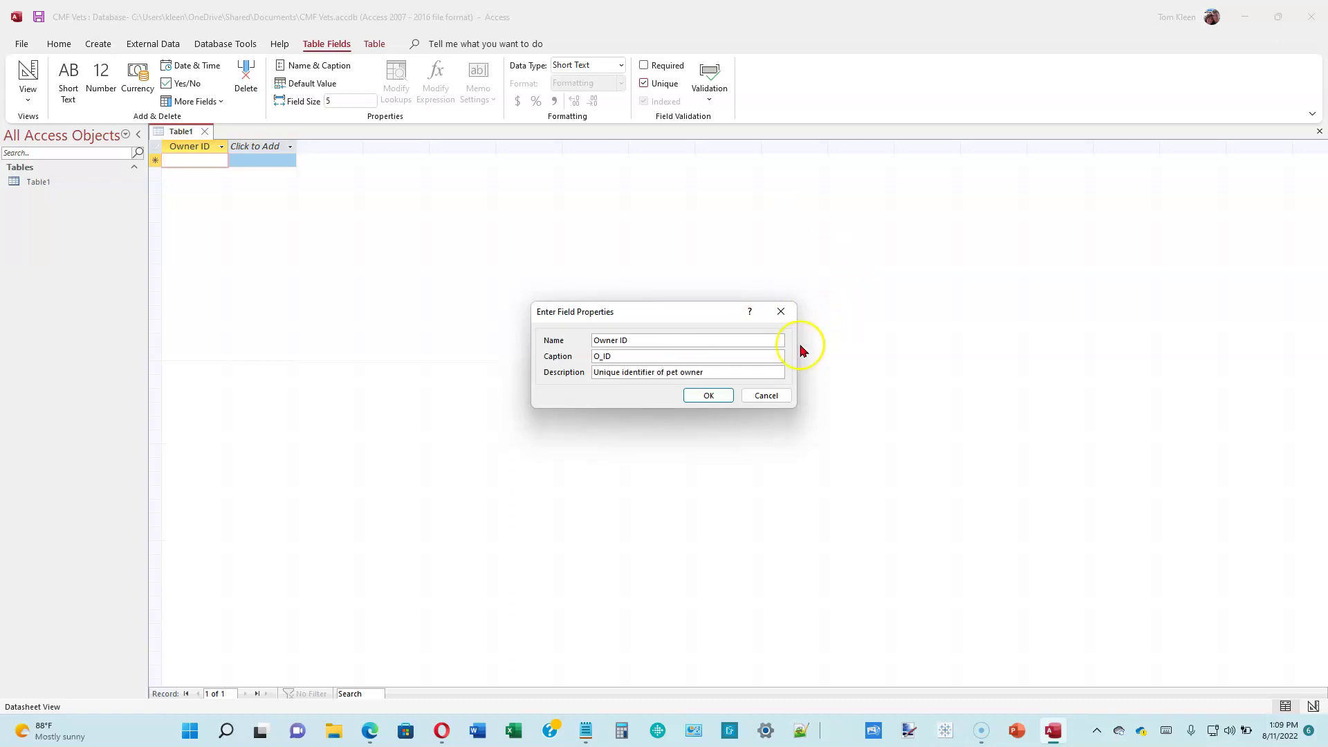
{"action": "left_click", "coordinate": [709, 396]}
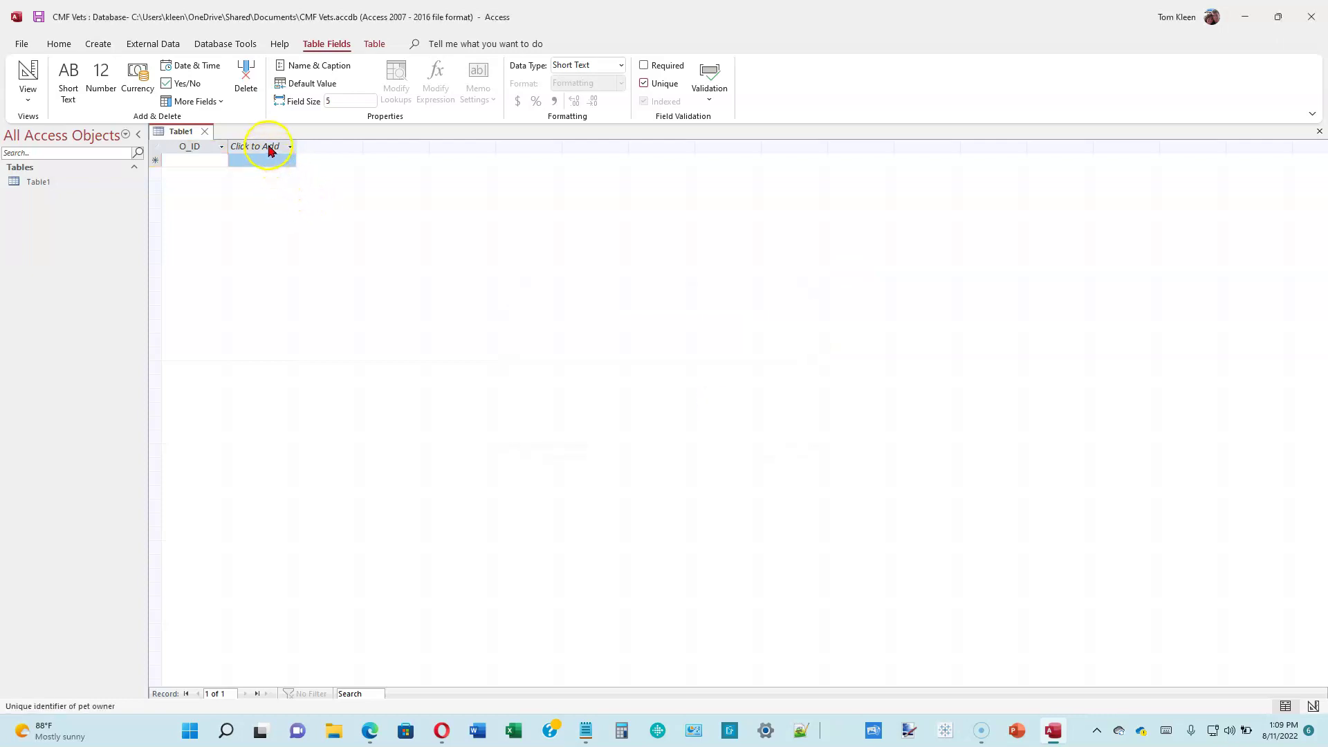
- Add a new Short Text field named Owner First
{"action": "left_click", "coordinate": [270, 148]}
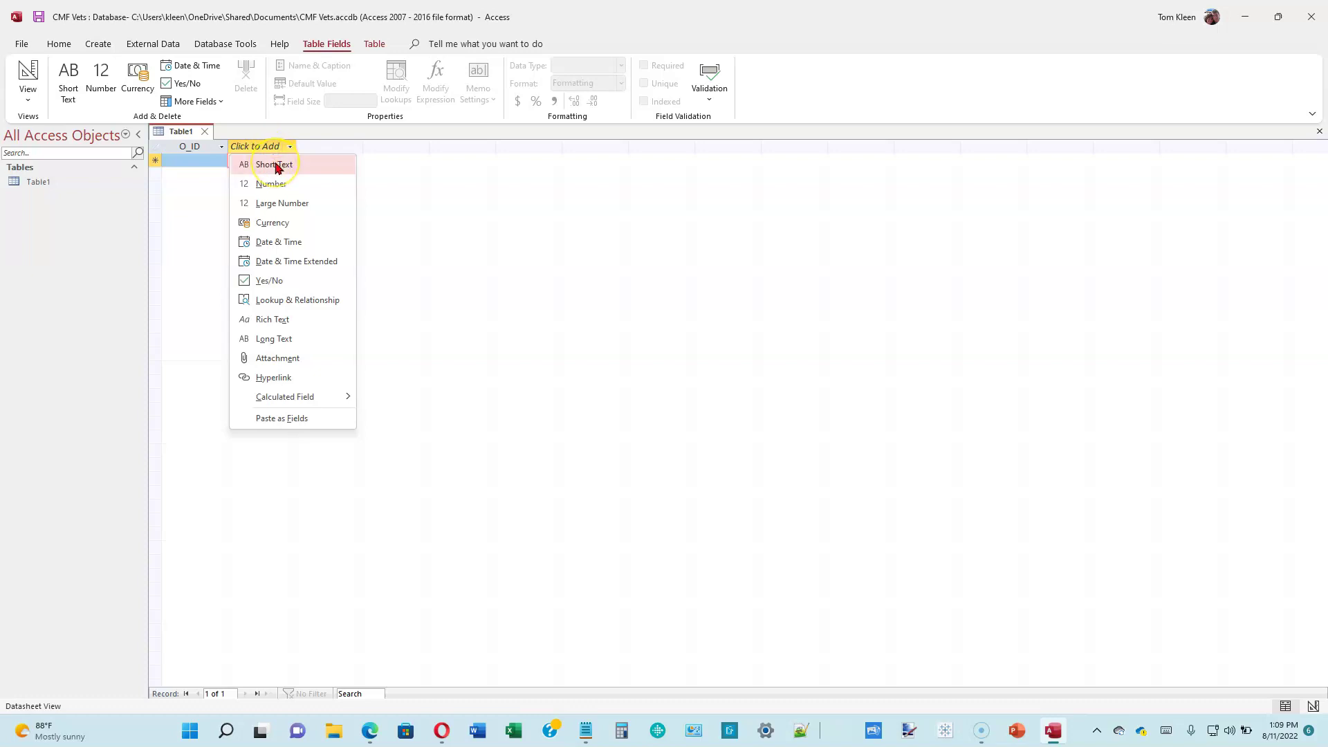
{"action": "left_click", "coordinate": [276, 166]}
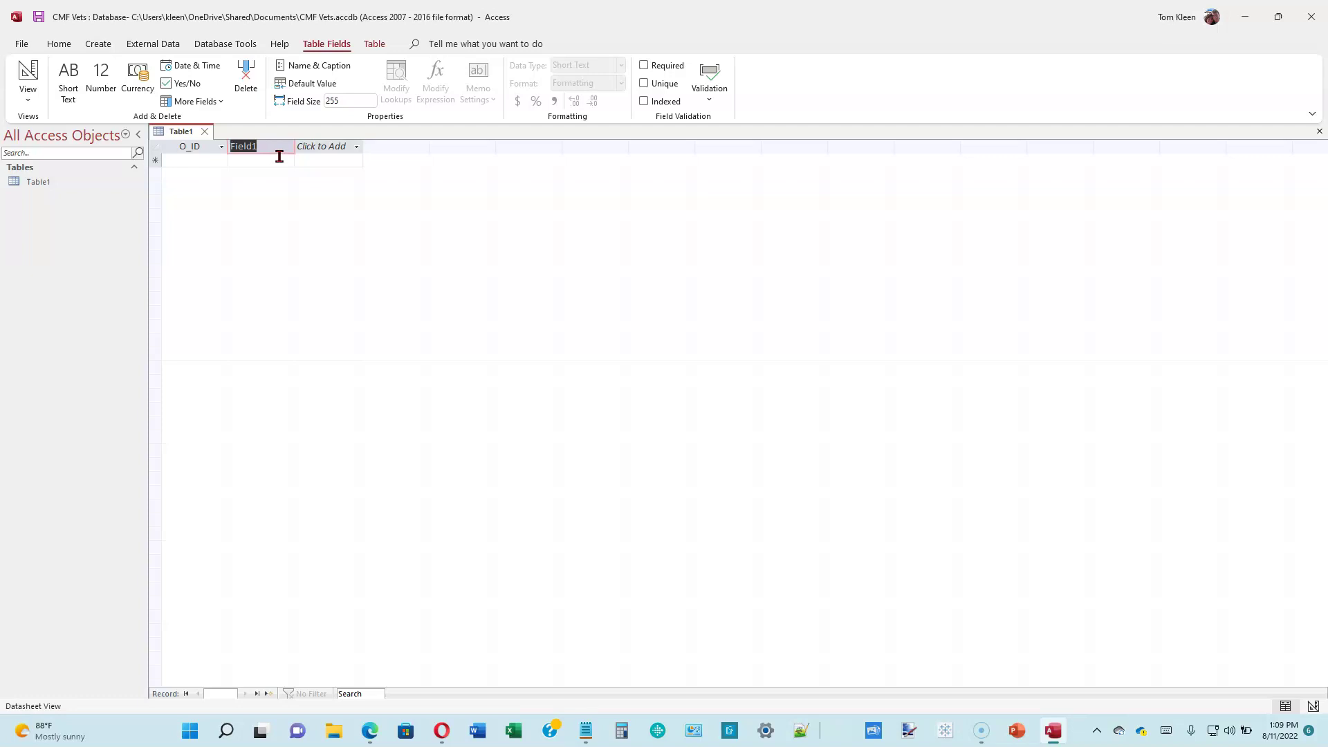
{"action": "type", "text": "Owner First"}
{"action": "key", "text": "Return"}
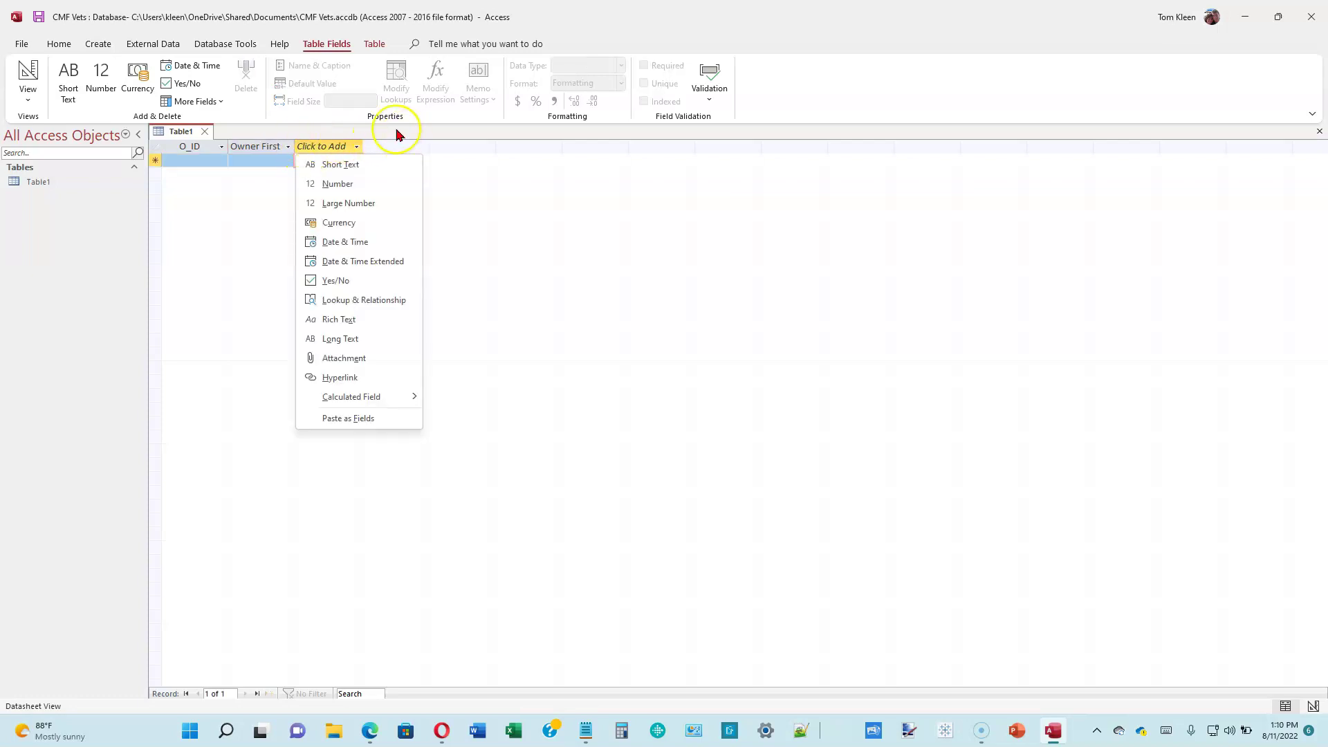
- Set the Owner First field's size to 50
{"action": "left_click", "coordinate": [276, 156]}
{"action": "left_click", "coordinate": [277, 156]}
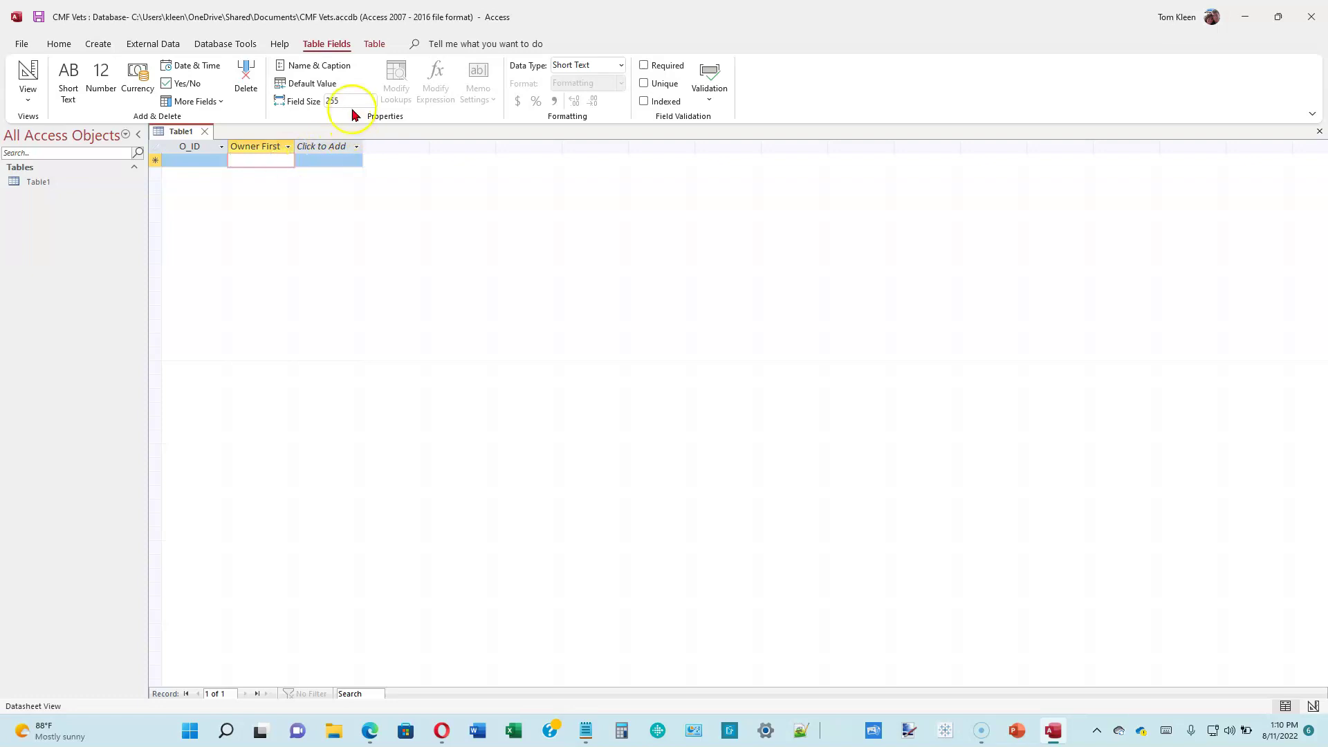
{"action": "left_click", "coordinate": [351, 101]}
{"action": "type", "text": "50"}
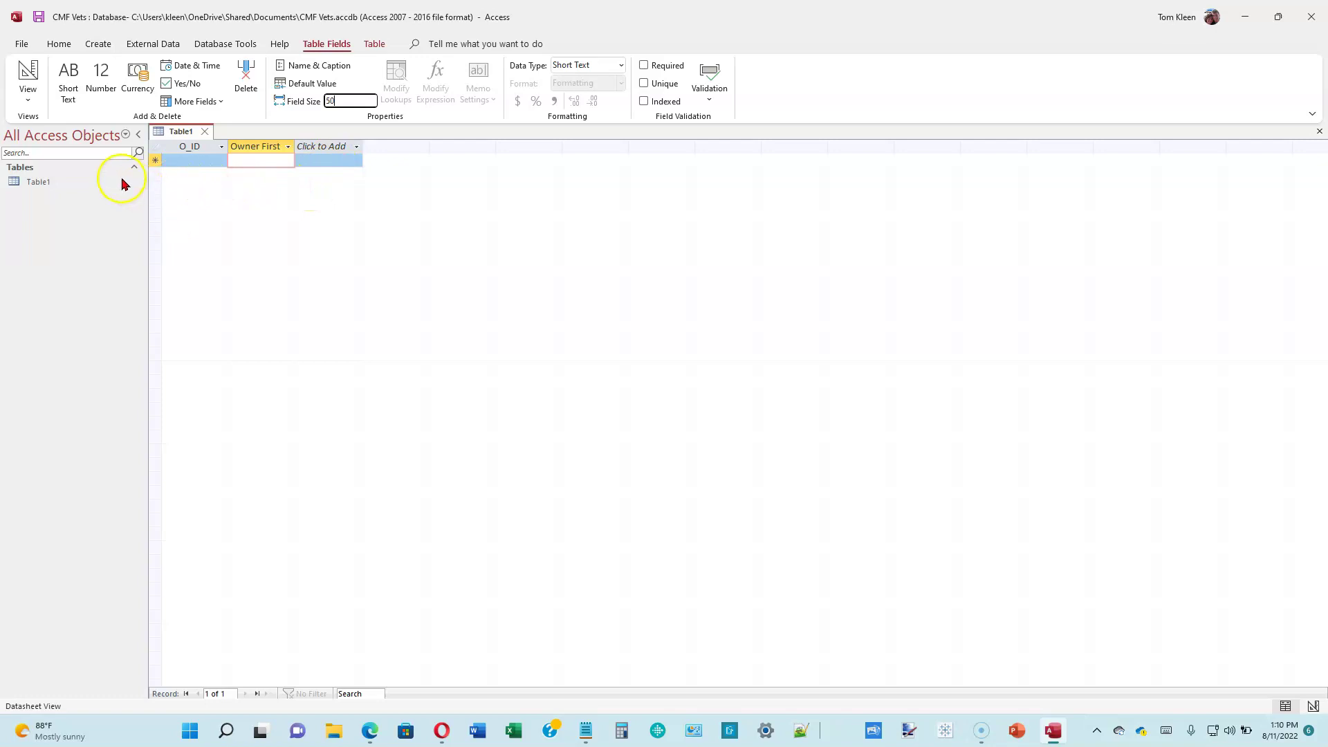
- Save the table as Table1 and switch it to Design View
{"action": "left_click", "coordinate": [47, 185]}
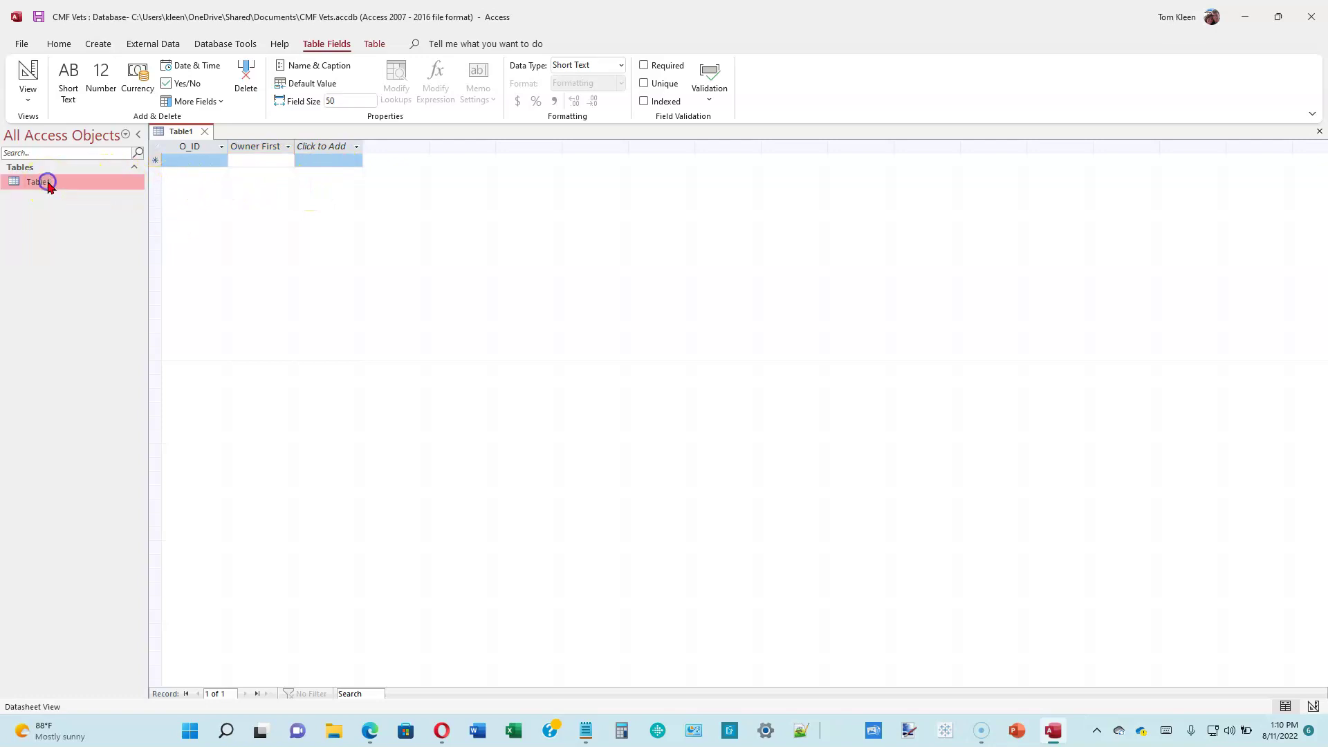
{"action": "right_click", "coordinate": [48, 185]}
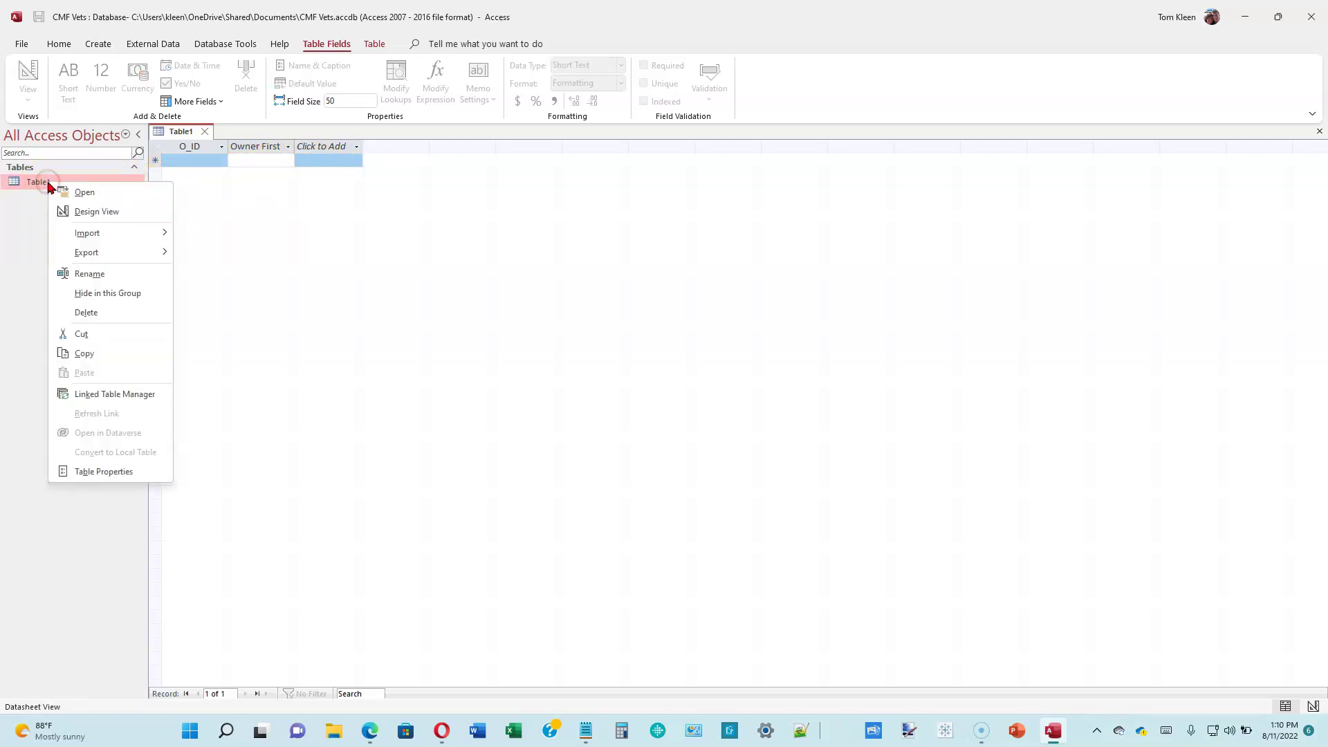
{"action": "left_click", "coordinate": [96, 212]}
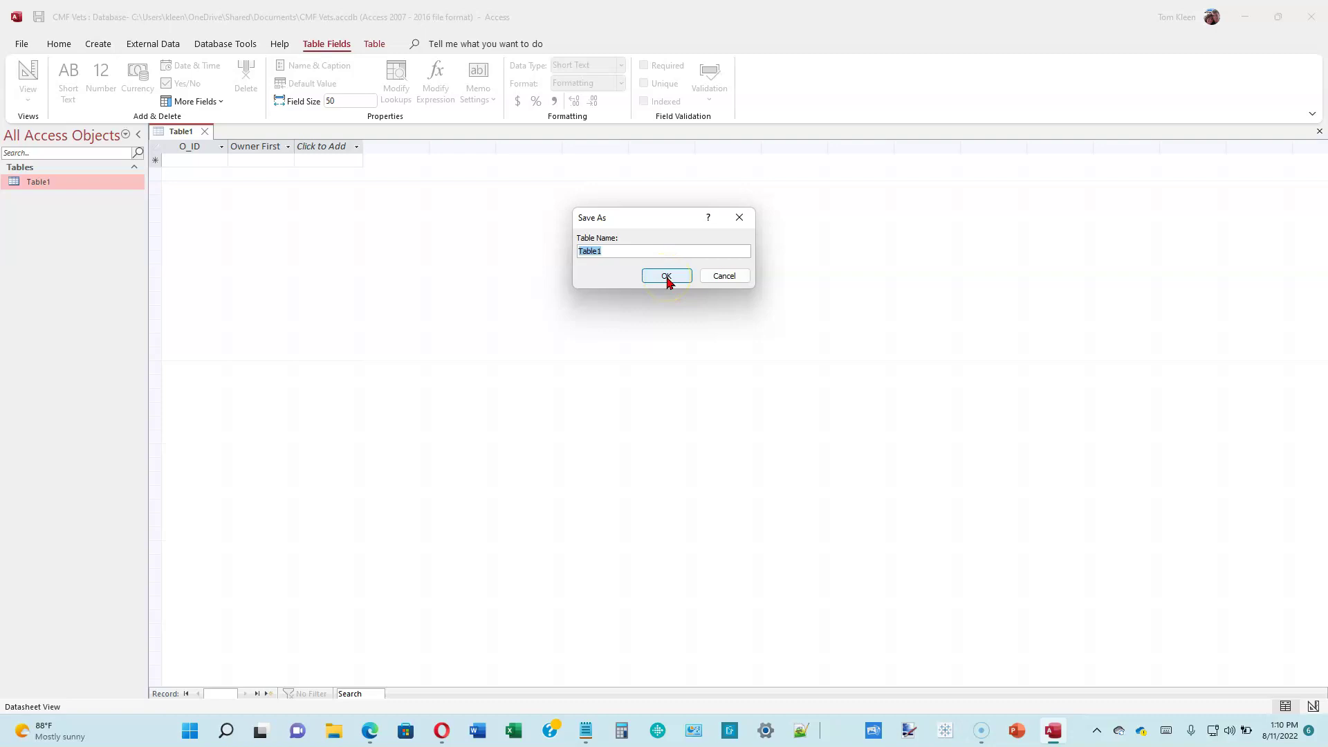
{"action": "left_click", "coordinate": [667, 277]}
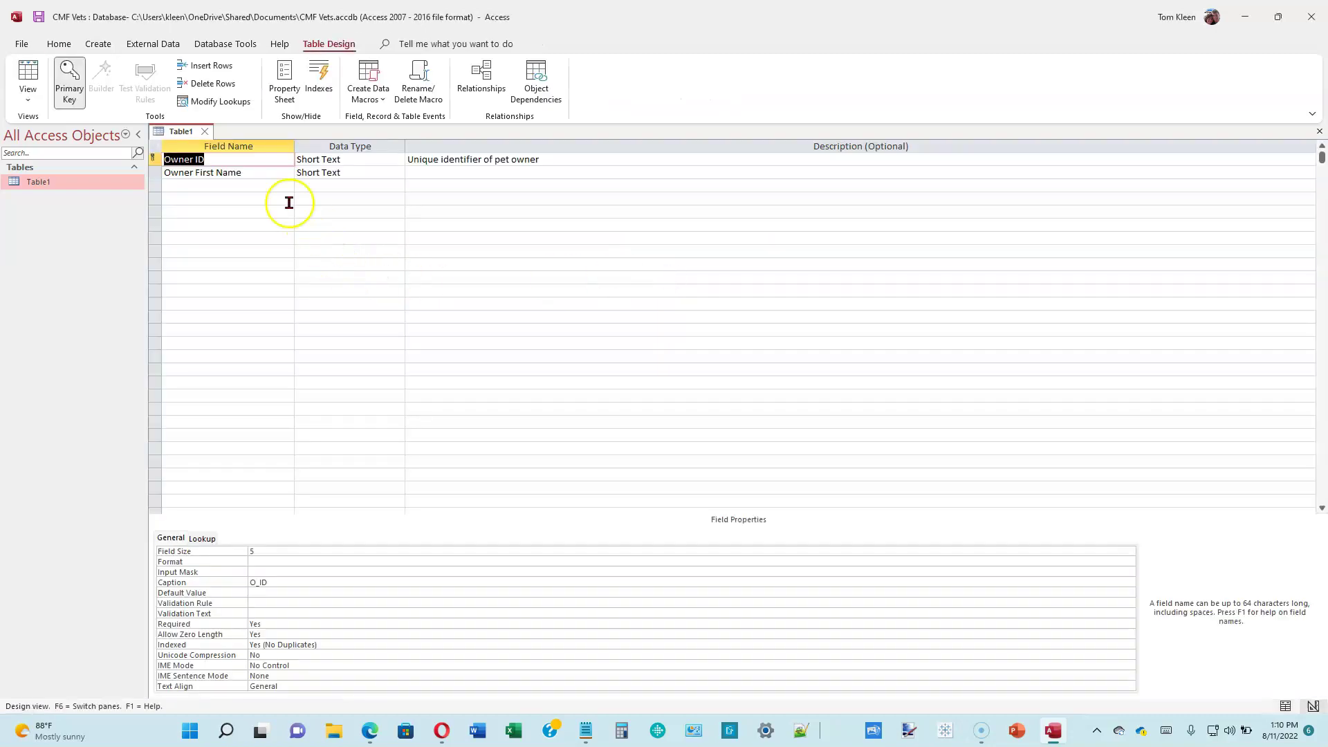
- Add fields Owner Last Name, Owner Street, Owner City and Owner State
{"action": "left_click", "coordinate": [277, 184]}
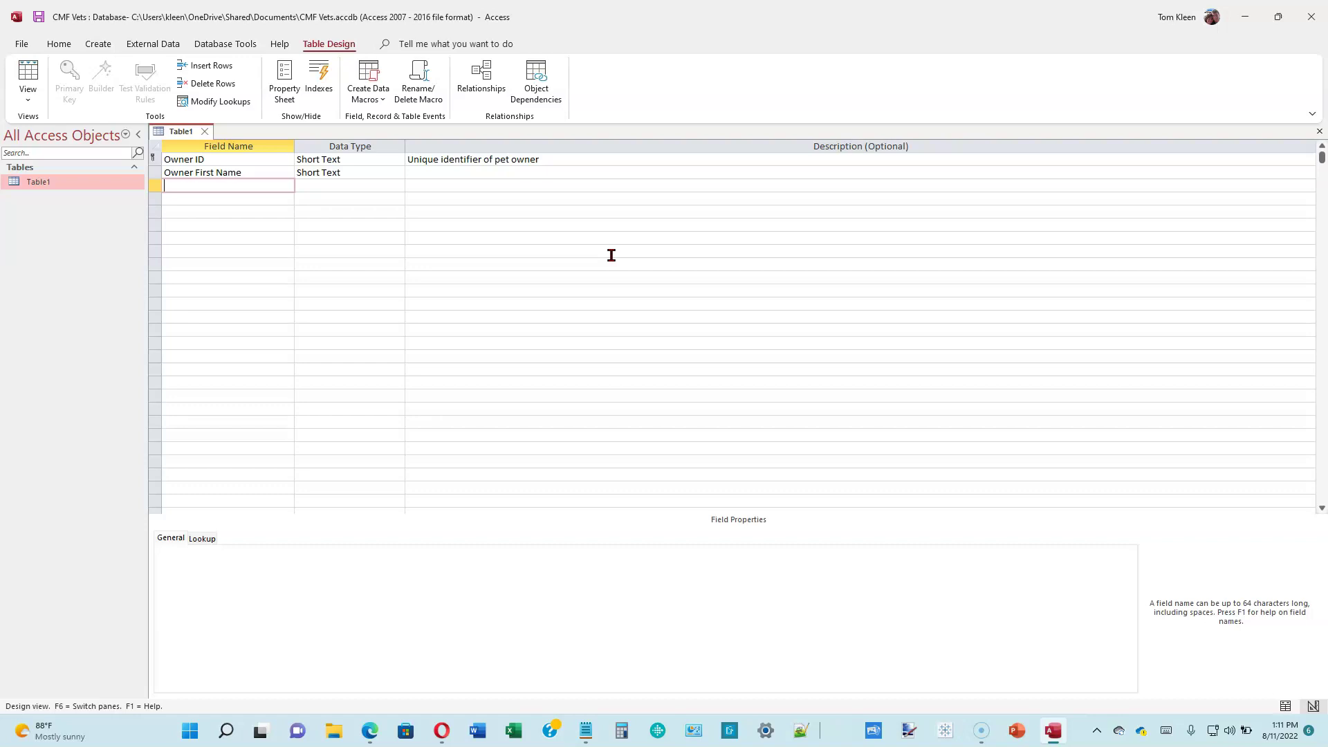
{"action": "type", "text": "Owner Last Name"}
{"action": "key", "text": "Return"}
{"action": "key", "text": "Return"}
{"action": "key", "text": "Return"}
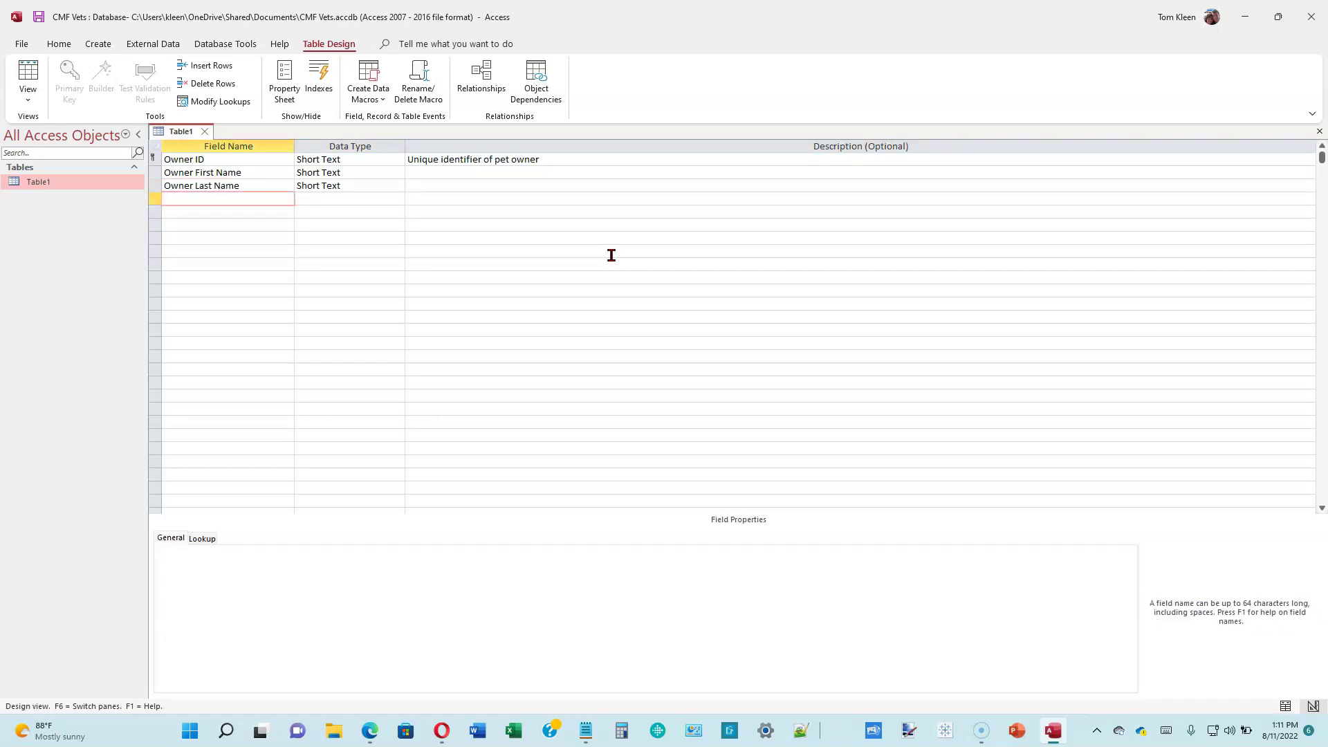
{"action": "type", "text": "Owner Street"}
{"action": "key", "text": "Return"}
{"action": "key", "text": "Return"}
{"action": "key", "text": "Return"}
{"action": "type", "text": "Owner City"}
{"action": "key", "text": "Return"}
{"action": "key", "text": "Return"}
{"action": "key", "text": "Return"}
{"action": "type", "text": "Owner State"}
{"action": "key", "text": "Return"}
{"action": "key", "text": "Return"}
{"action": "key", "text": "Return"}
- Add fields Owner Postal Code, Home Phone, Mobile Phone and Email Address
{"action": "type", "text": "Owner Postal Code"}
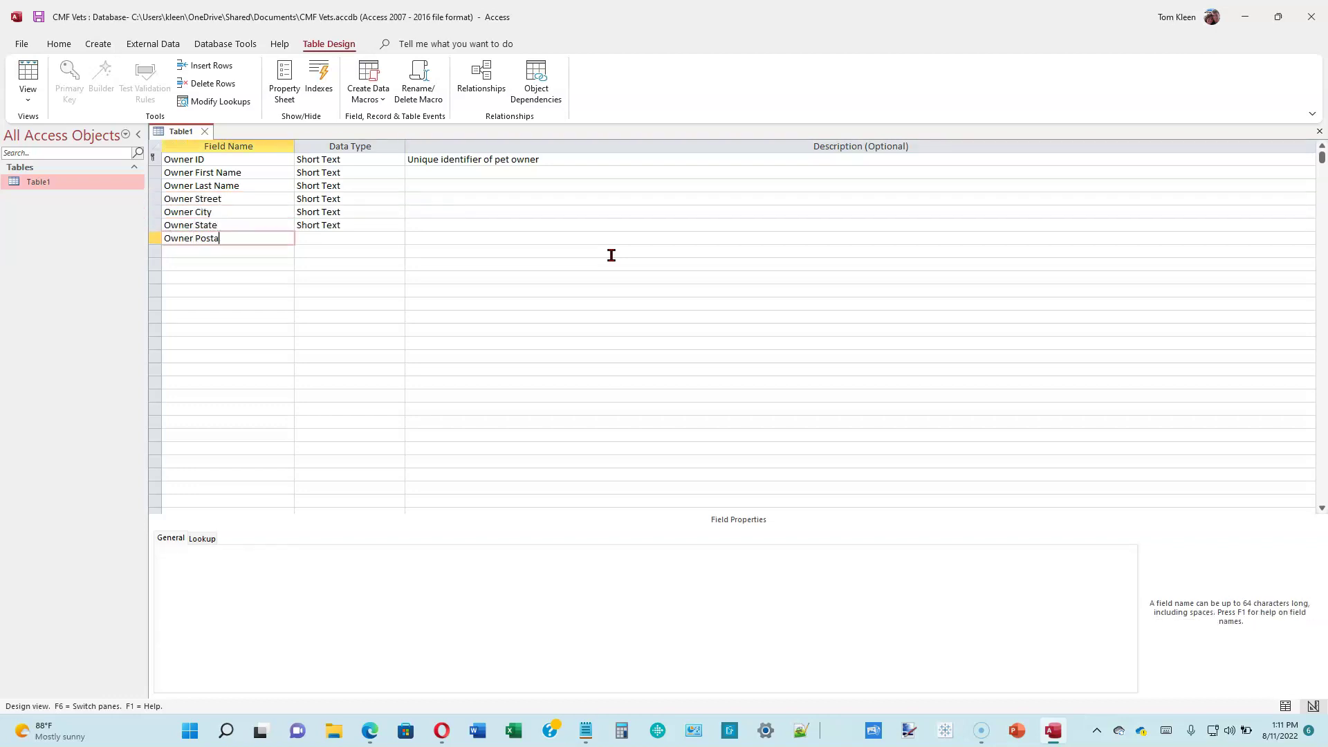
{"action": "key", "text": "Return"}
{"action": "key", "text": "Return"}
{"action": "key", "text": "Return"}
{"action": "type", "text": "Home Phone"}
{"action": "key", "text": "Return"}
{"action": "key", "text": "Return"}
{"action": "key", "text": "Return"}
{"action": "type", "text": "Mobile Phone"}
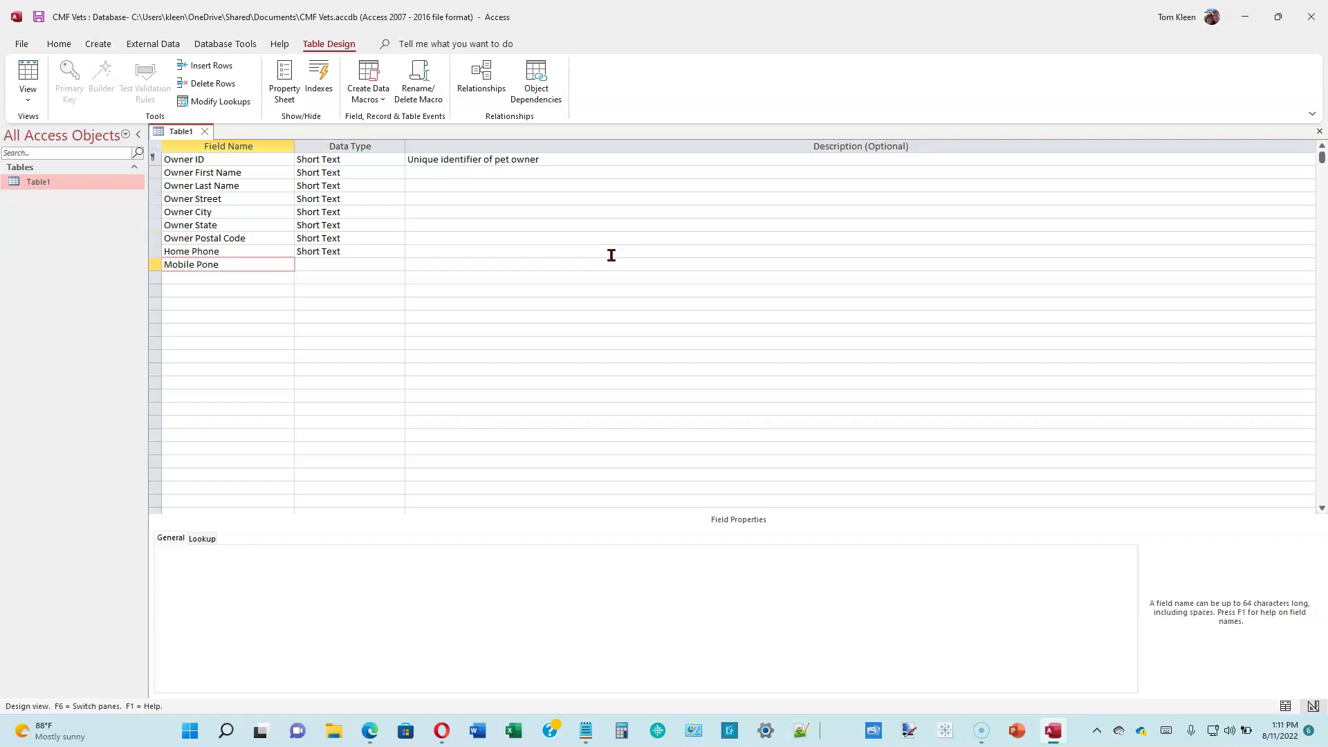
{"action": "key", "text": "Return"}
{"action": "key", "text": "Return"}
{"action": "key", "text": "Return"}
{"action": "type", "text": "Email Address"}
{"action": "key", "text": "Return"}
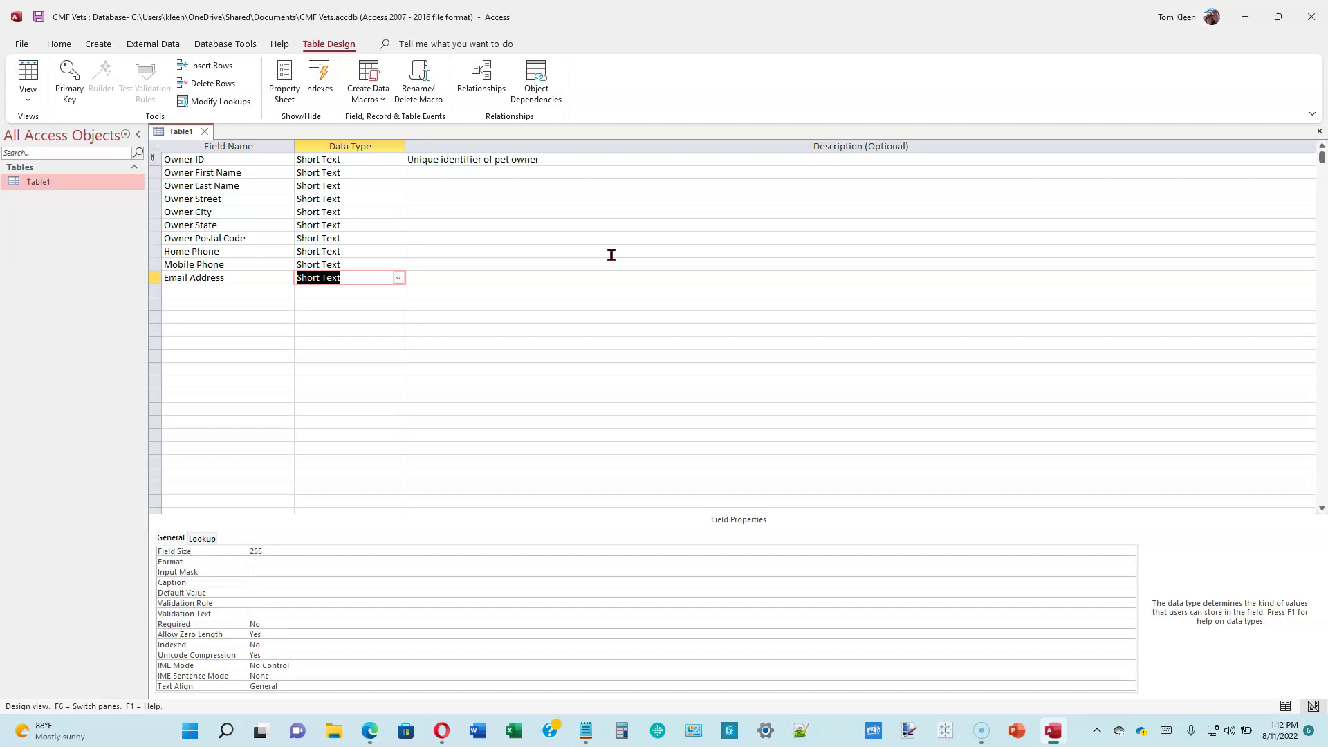
- Set Owner Last Name's field size to 50
{"action": "left_click", "coordinate": [377, 277]}
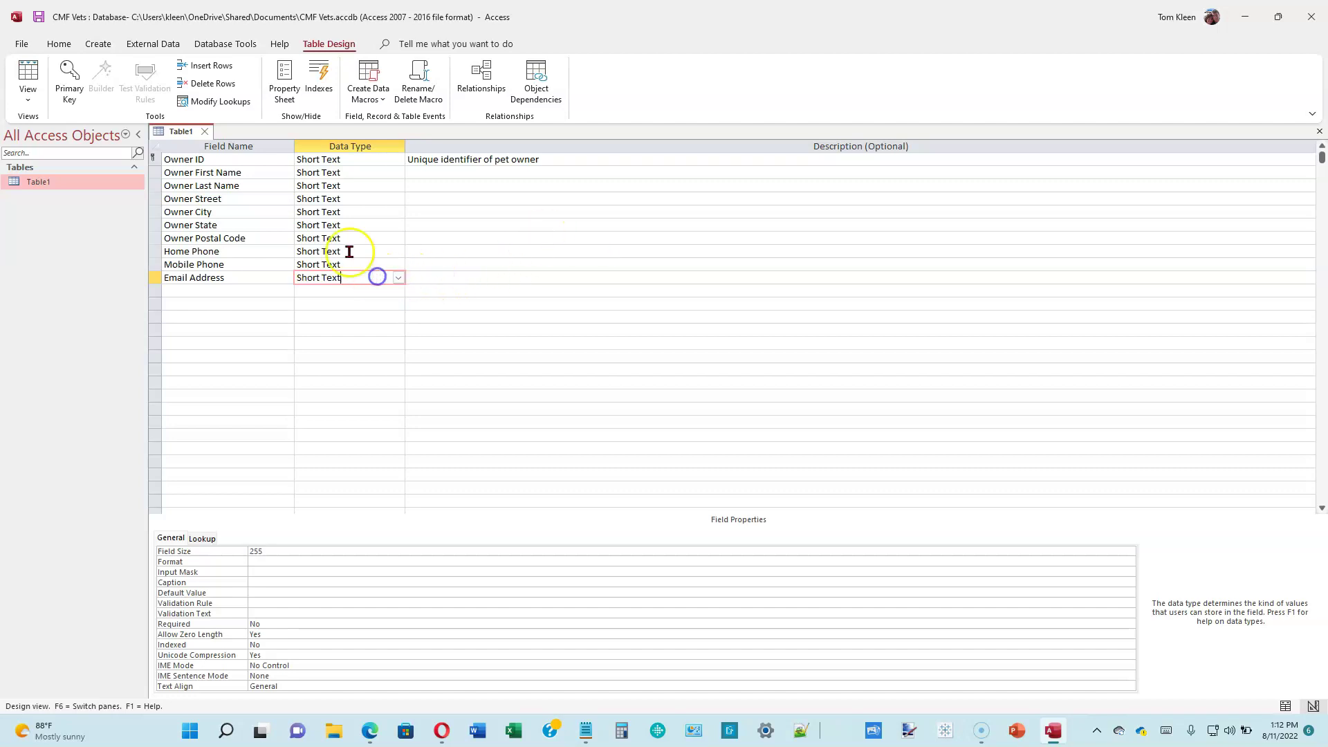
{"action": "left_click", "coordinate": [288, 554]}
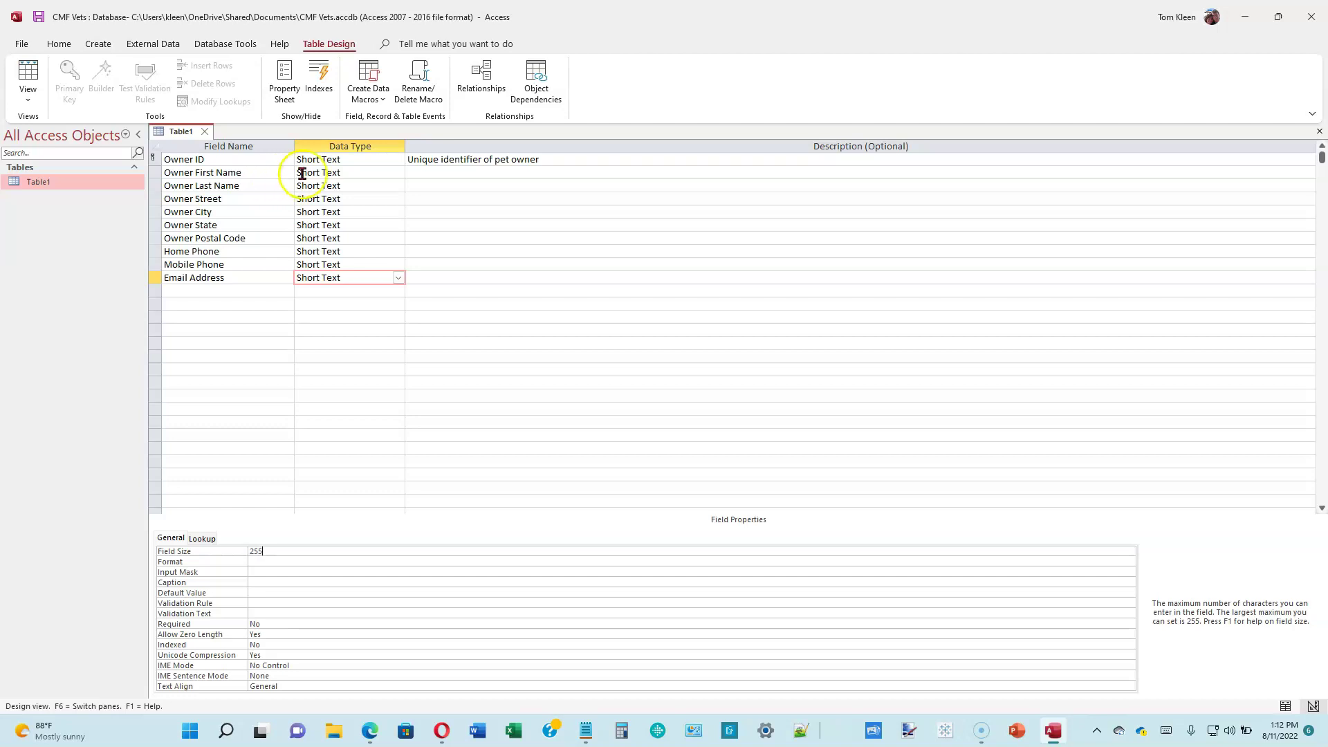
{"action": "left_click", "coordinate": [354, 164]}
{"action": "left_click", "coordinate": [355, 173]}
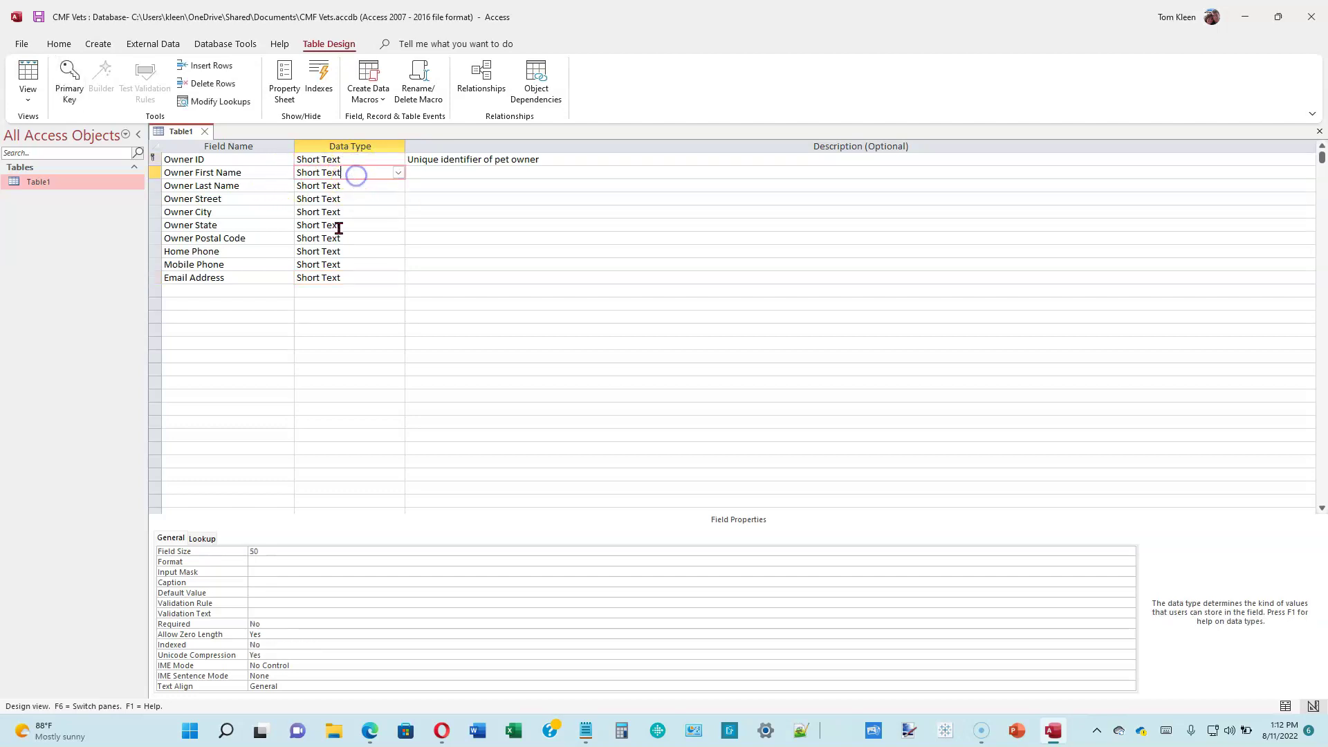
{"action": "left_click", "coordinate": [352, 186]}
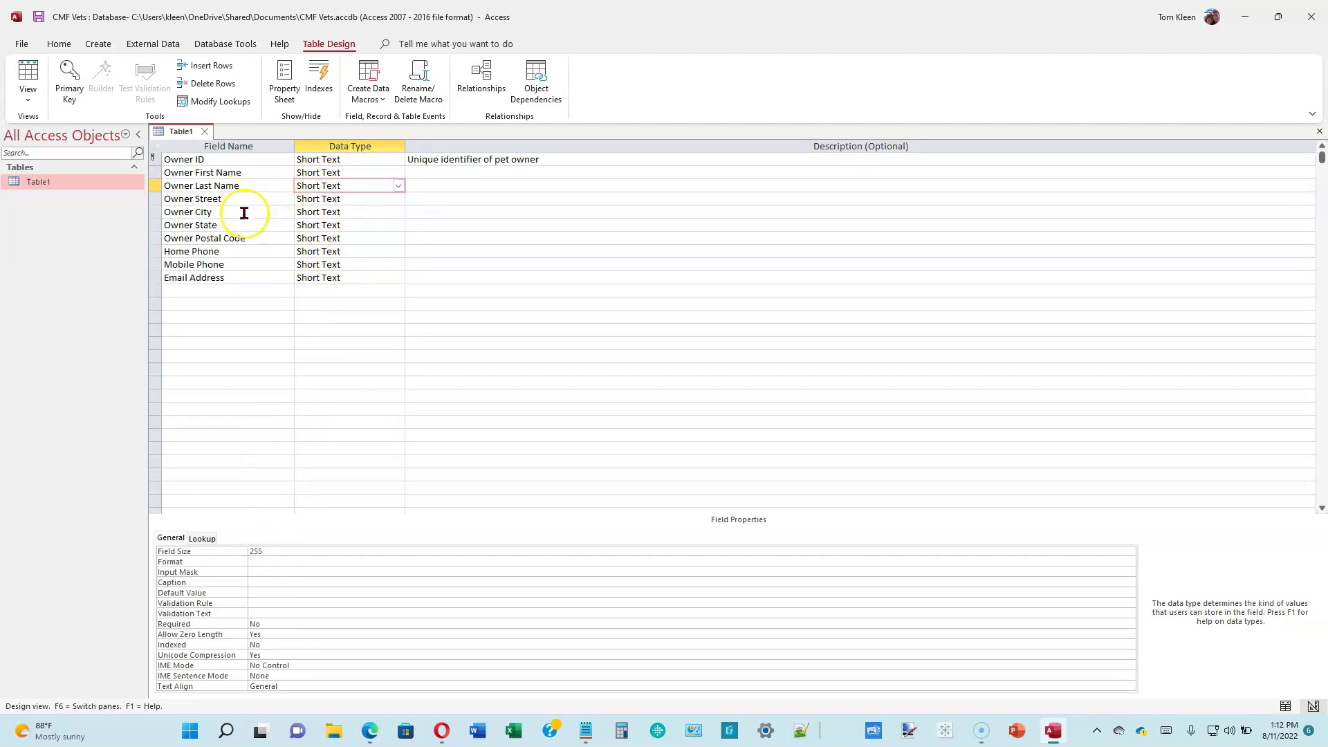
{"action": "left_click", "coordinate": [274, 558]}
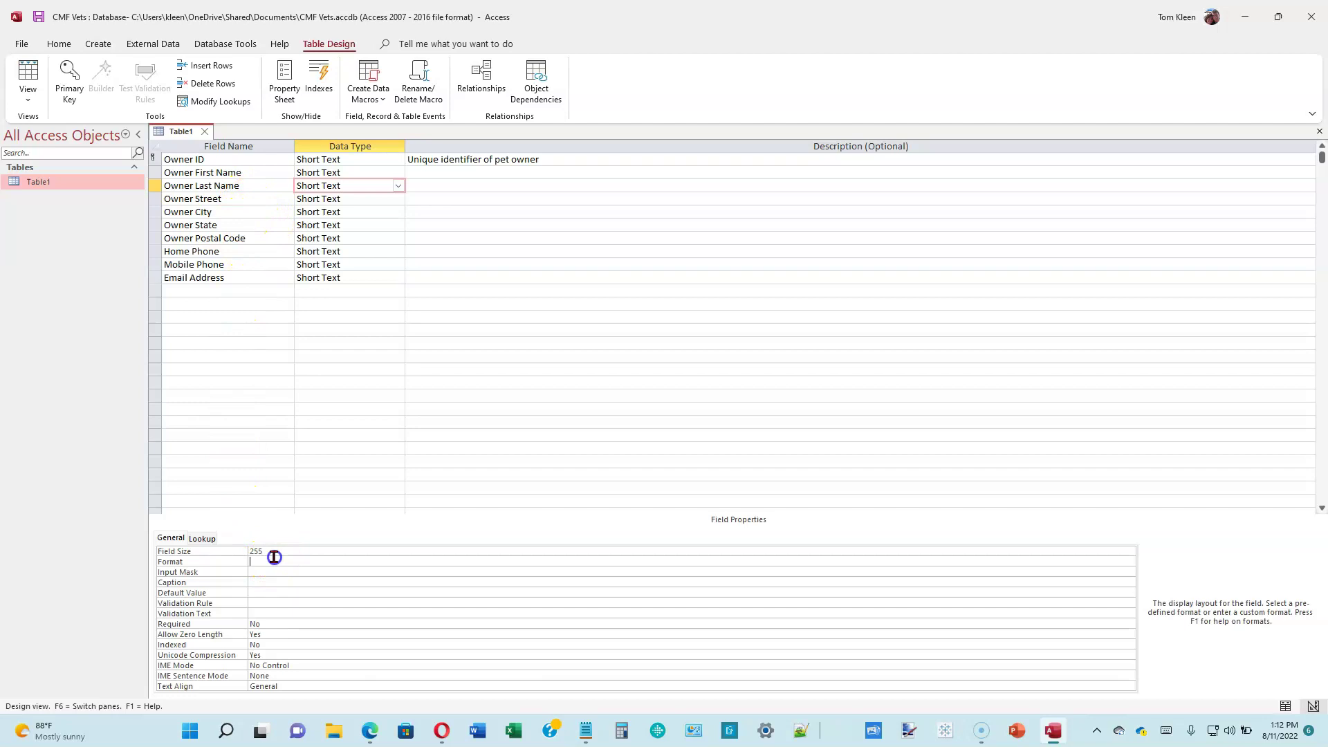
{"action": "double_click", "coordinate": [280, 552]}
{"action": "key", "text": "BackSpace"}
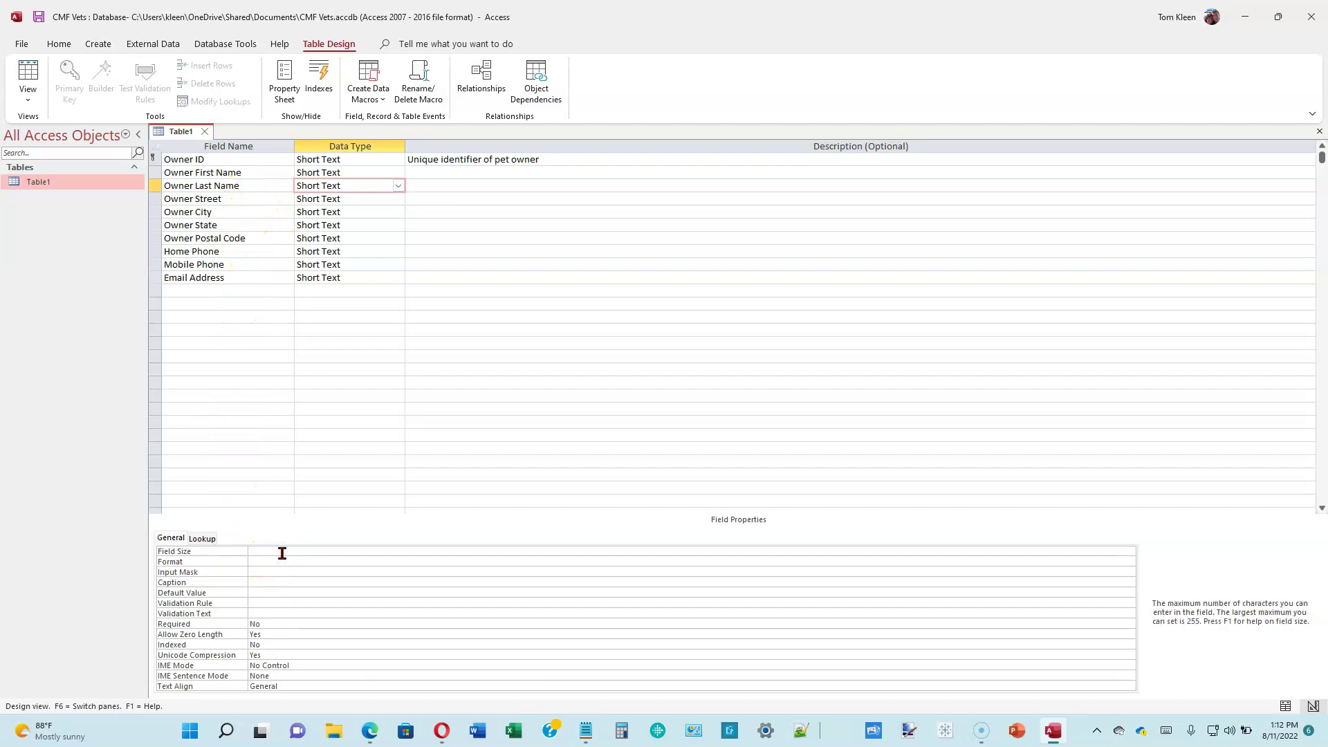
{"action": "type", "text": "50"}
{"action": "key", "text": "Return"}
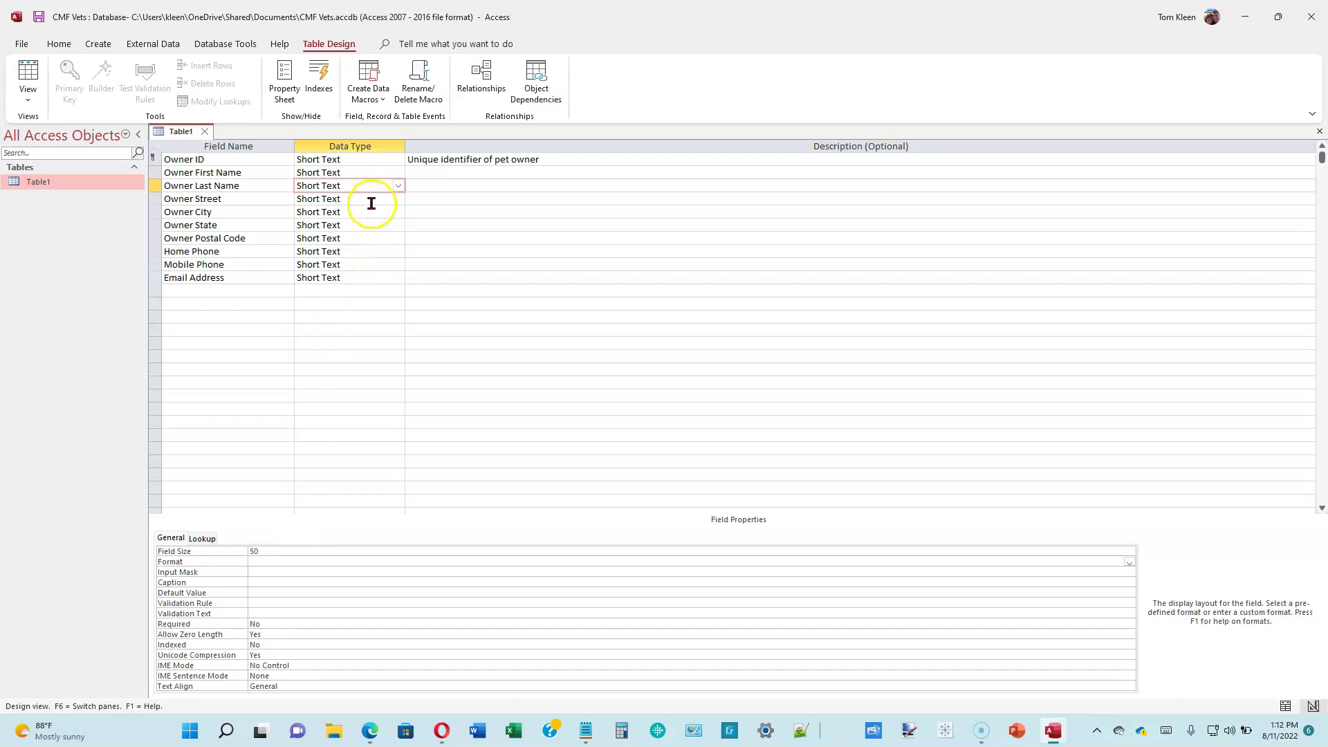
- Set Owner City's size to 50 and Owner State's to 2, clearing Postal Code's size
{"action": "left_click", "coordinate": [372, 202]}
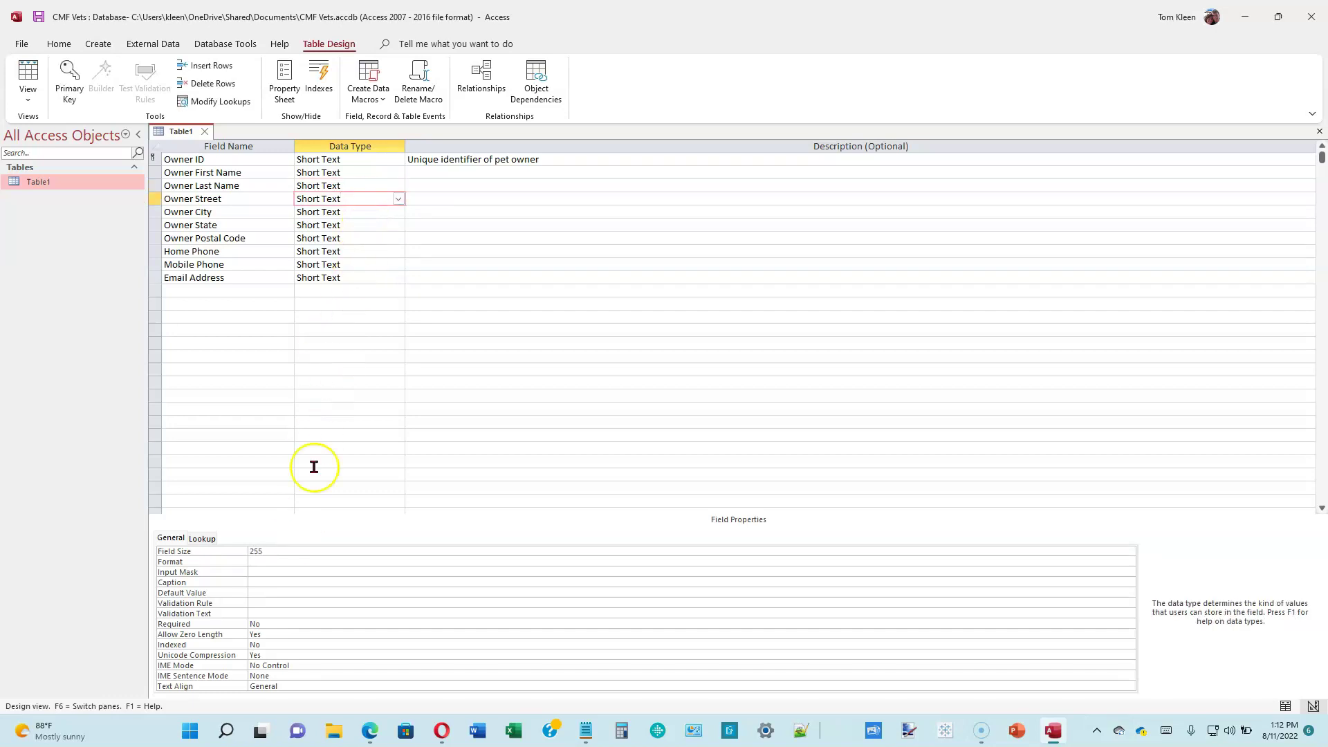
{"action": "left_click", "coordinate": [310, 554]}
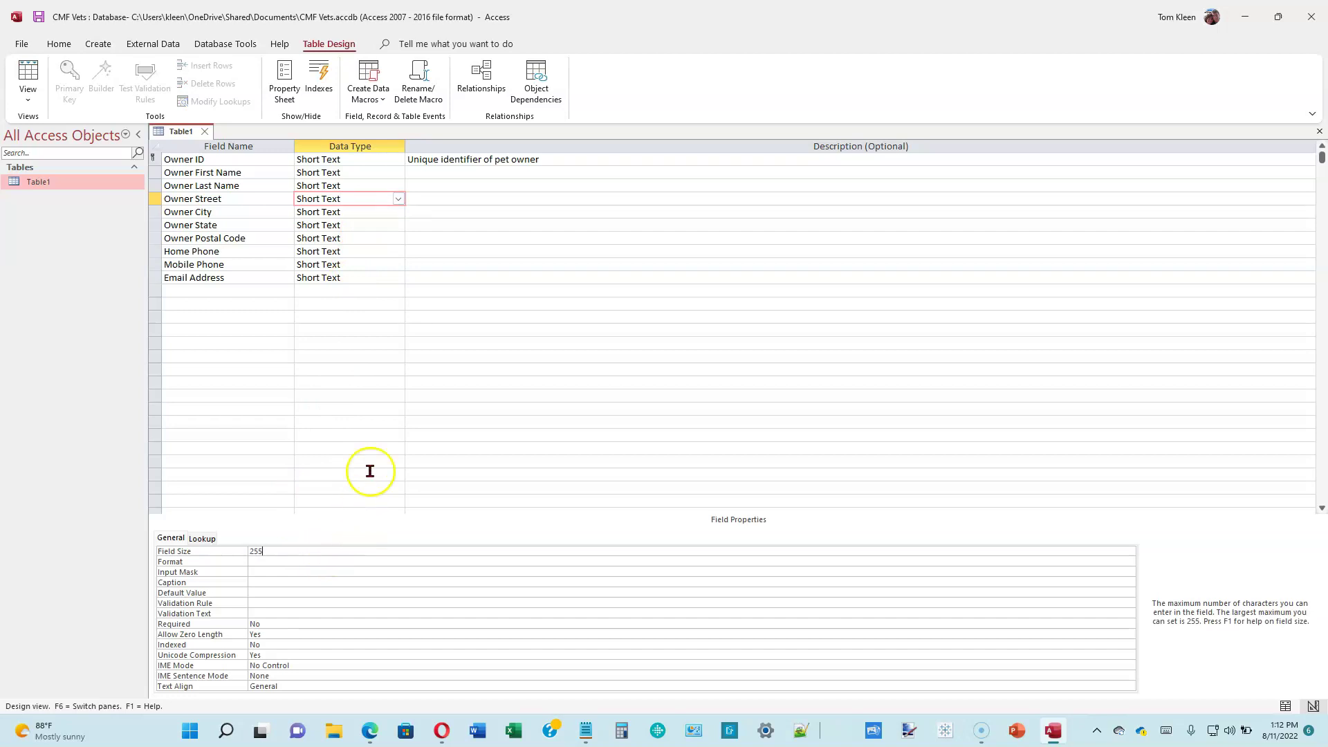
{"action": "left_click", "coordinate": [372, 214]}
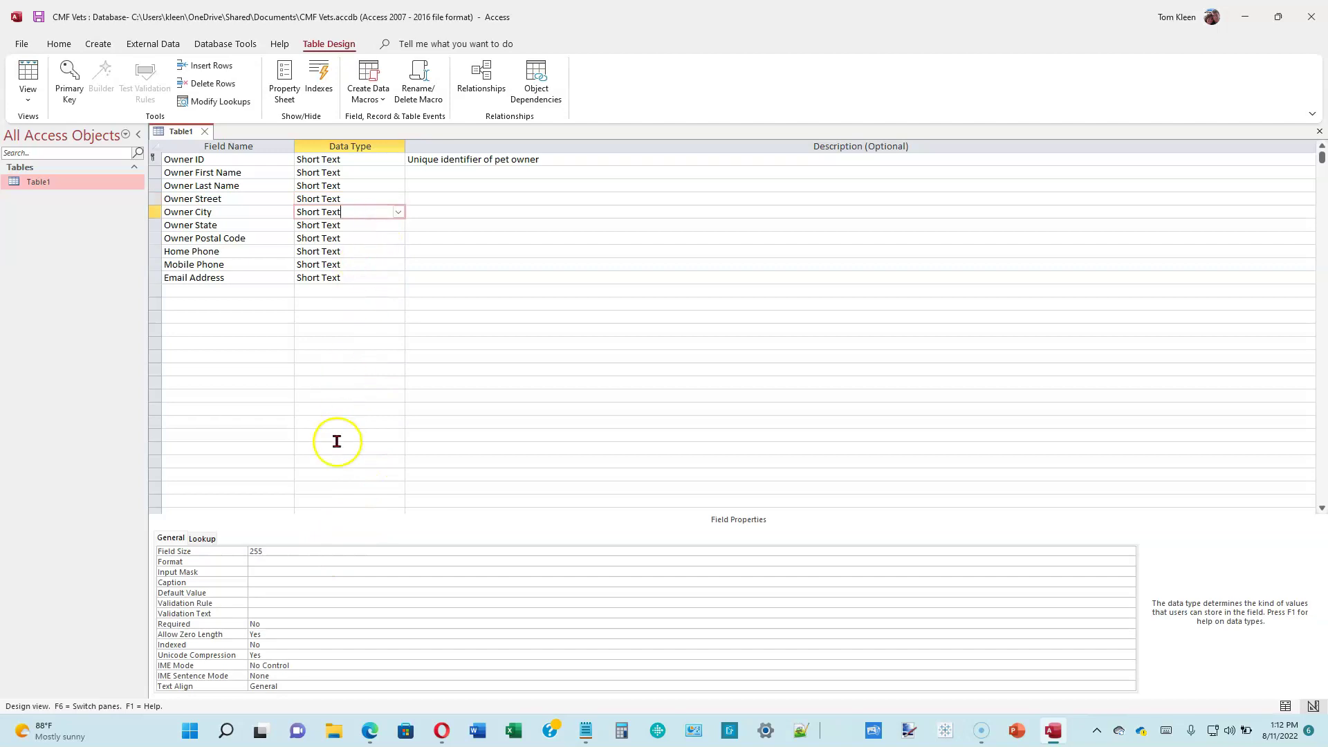
{"action": "left_click", "coordinate": [319, 553]}
{"action": "key", "text": "BackSpace"}
{"action": "key", "text": "BackSpace"}
{"action": "key", "text": "BackSpace"}
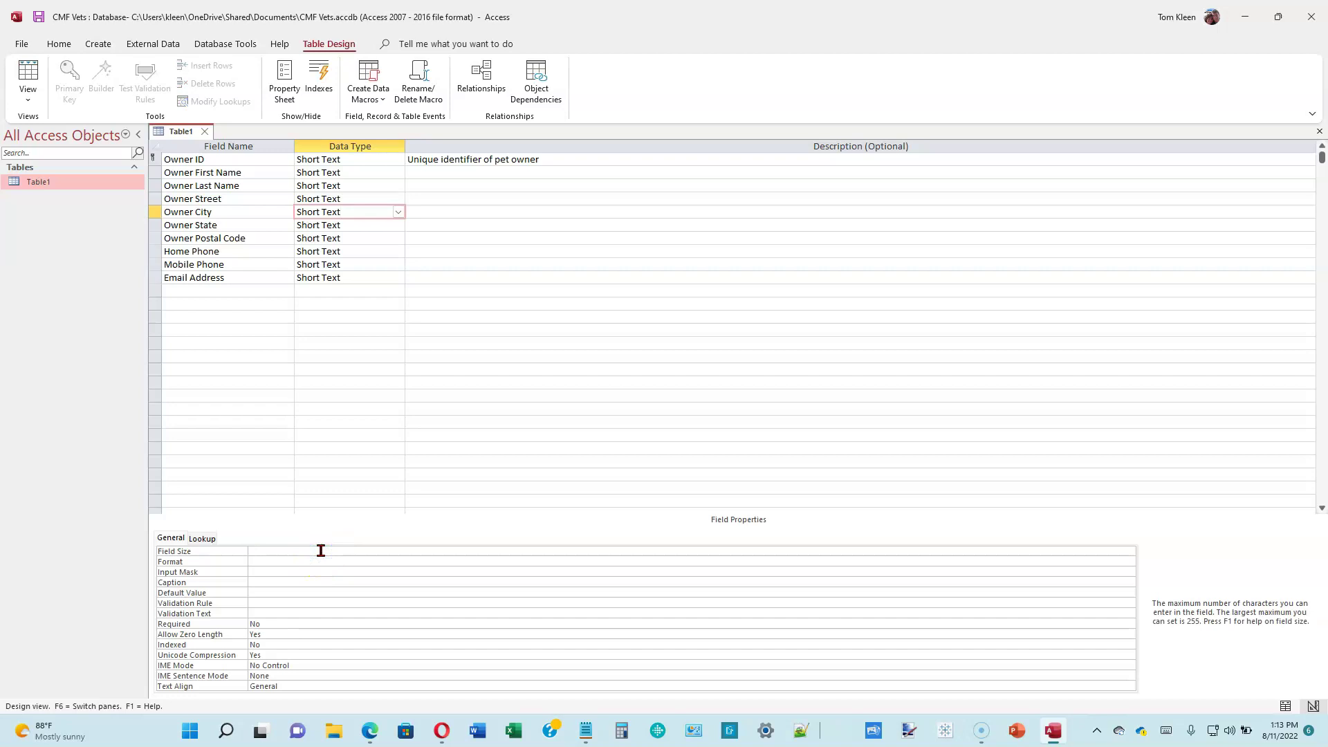
{"action": "type", "text": "50"}
{"action": "left_click", "coordinate": [362, 228]}
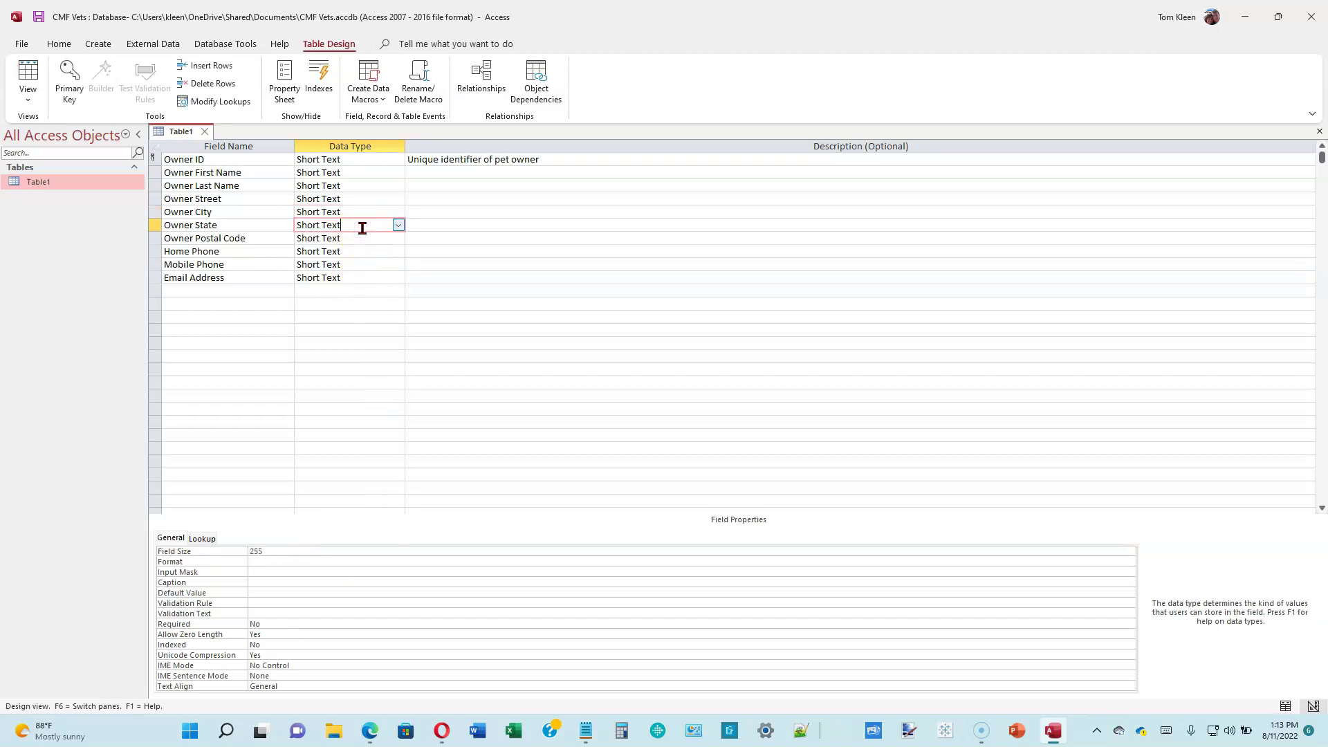
{"action": "left_click", "coordinate": [303, 548]}
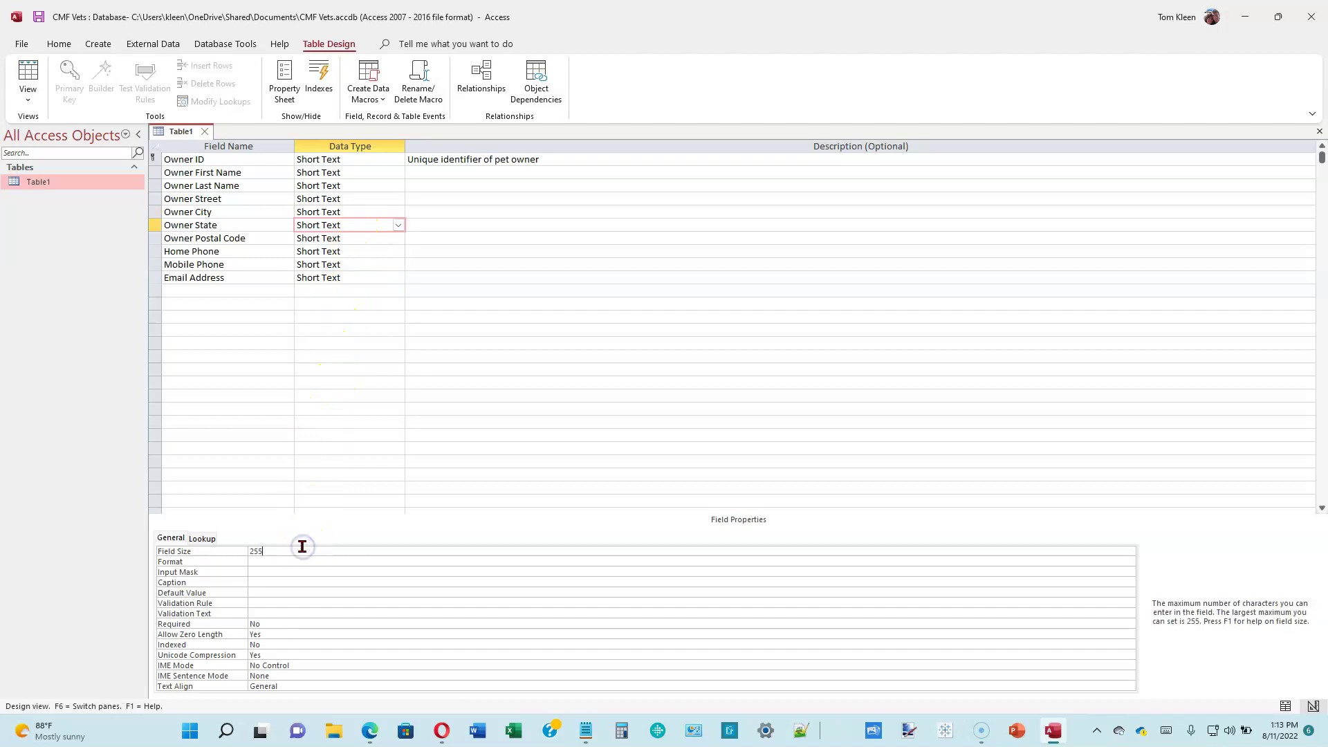
{"action": "key", "text": "BackSpace"}
{"action": "key", "text": "BackSpace"}
{"action": "key", "text": "BackSpace"}
{"action": "type", "text": "2"}
{"action": "left_click", "coordinate": [338, 240]}
{"action": "left_click", "coordinate": [311, 549]}
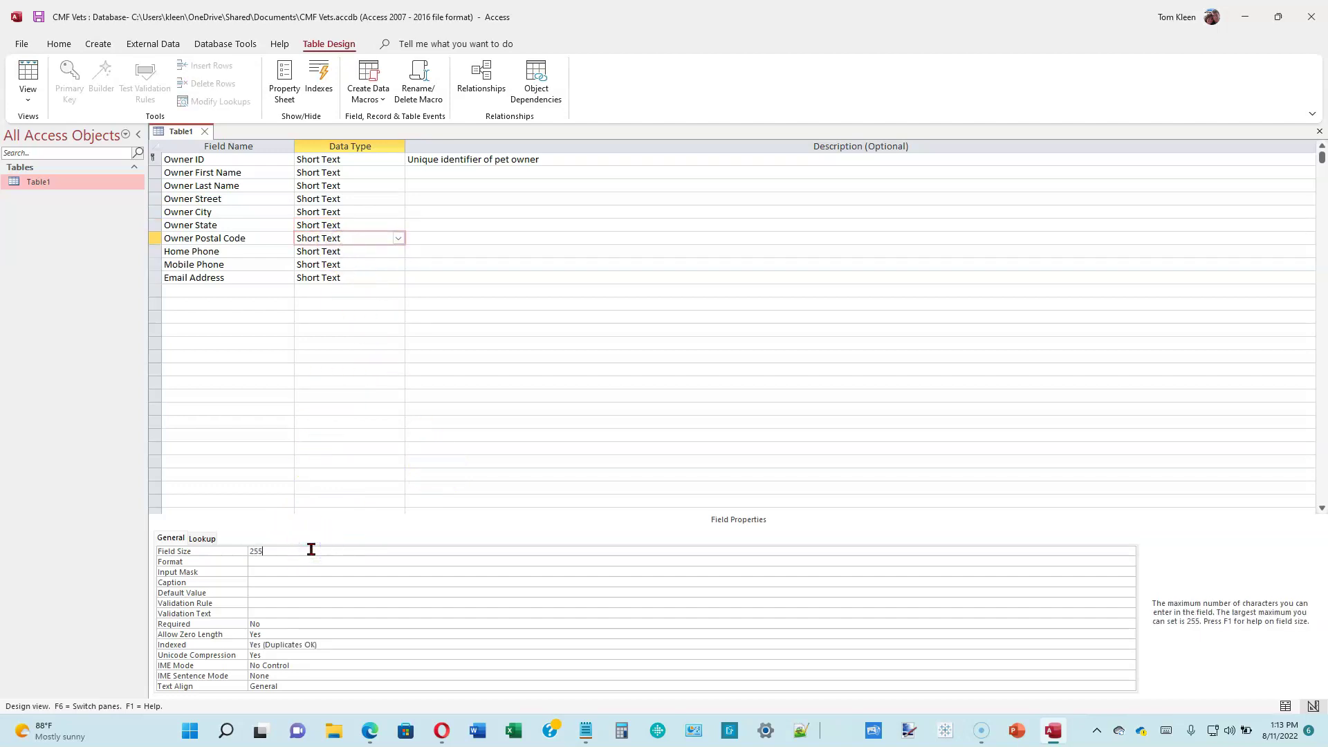
{"action": "key", "text": "BackSpace"}
{"action": "key", "text": "BackSpace"}
{"action": "key", "text": "BackSpace"}
- Set Home Phone and Mobile Phone sizes to 25 and Email Address to 50
{"action": "left_click", "coordinate": [363, 251]}
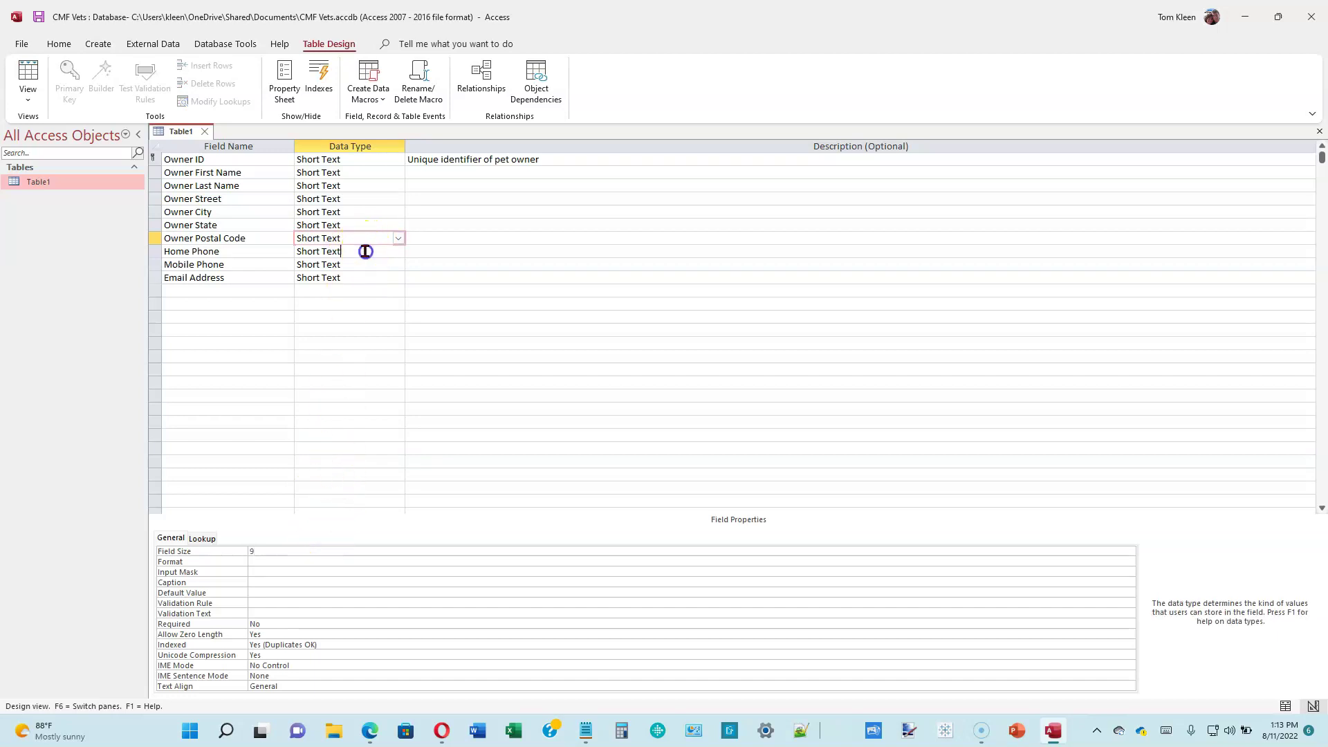
{"action": "left_click", "coordinate": [326, 546]}
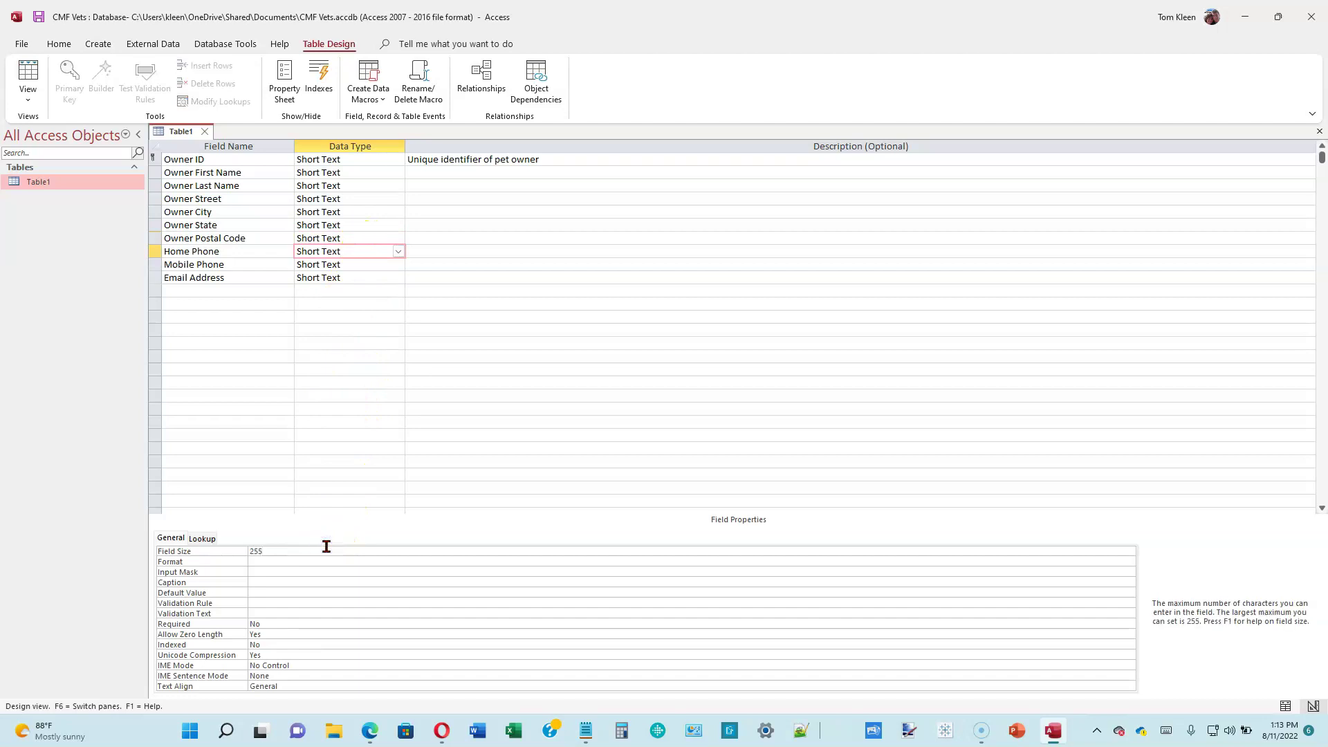
{"action": "key", "text": "BackSpace"}
{"action": "key", "text": "BackSpace"}
{"action": "key", "text": "BackSpace"}
{"action": "type", "text": "25"}
{"action": "left_click", "coordinate": [359, 266]}
{"action": "left_click", "coordinate": [311, 551]}
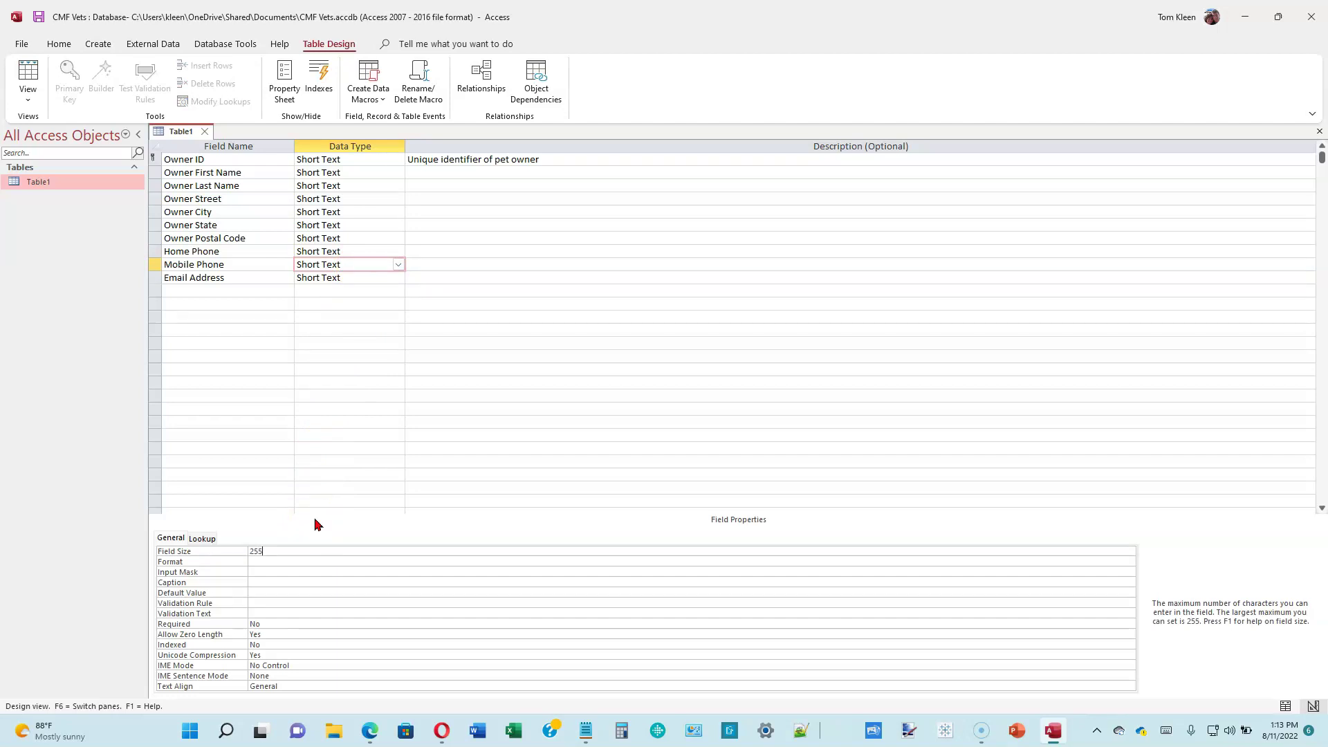
{"action": "key", "text": "BackSpace"}
{"action": "left_click", "coordinate": [353, 277]}
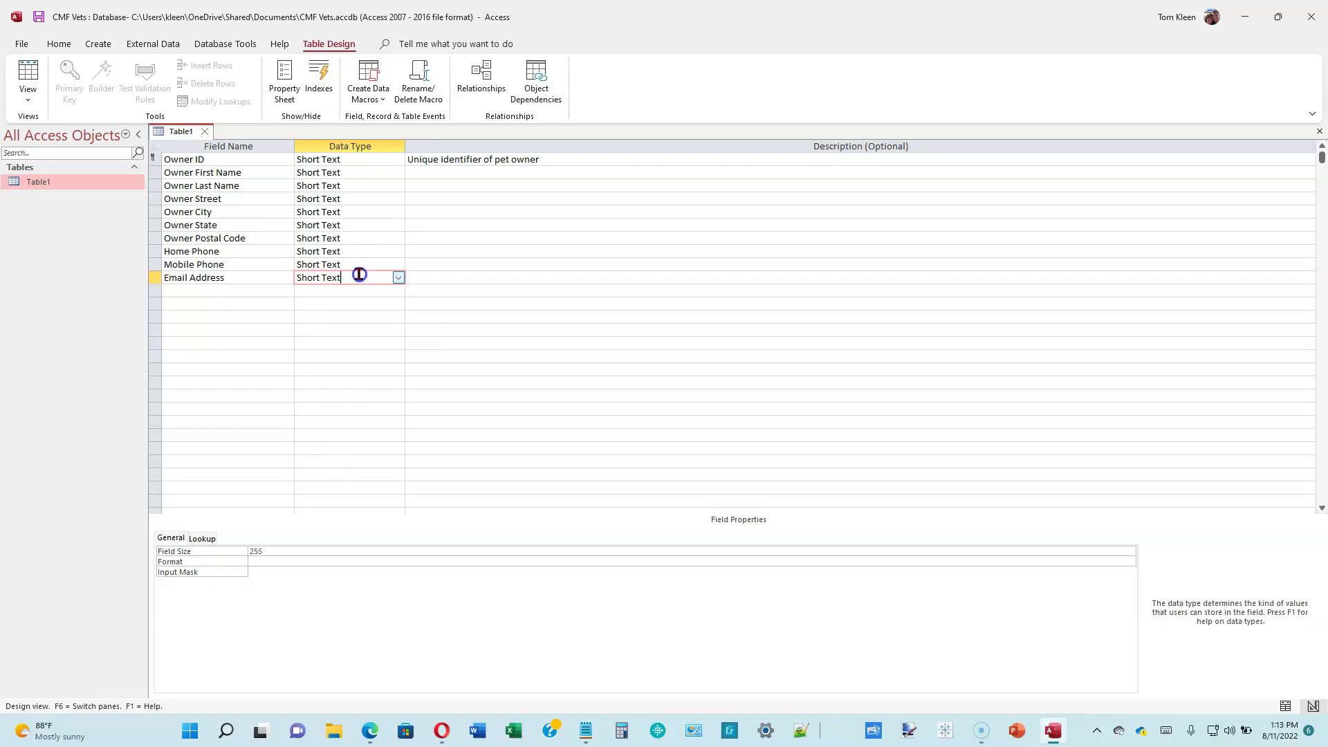
{"action": "left_click", "coordinate": [309, 548]}
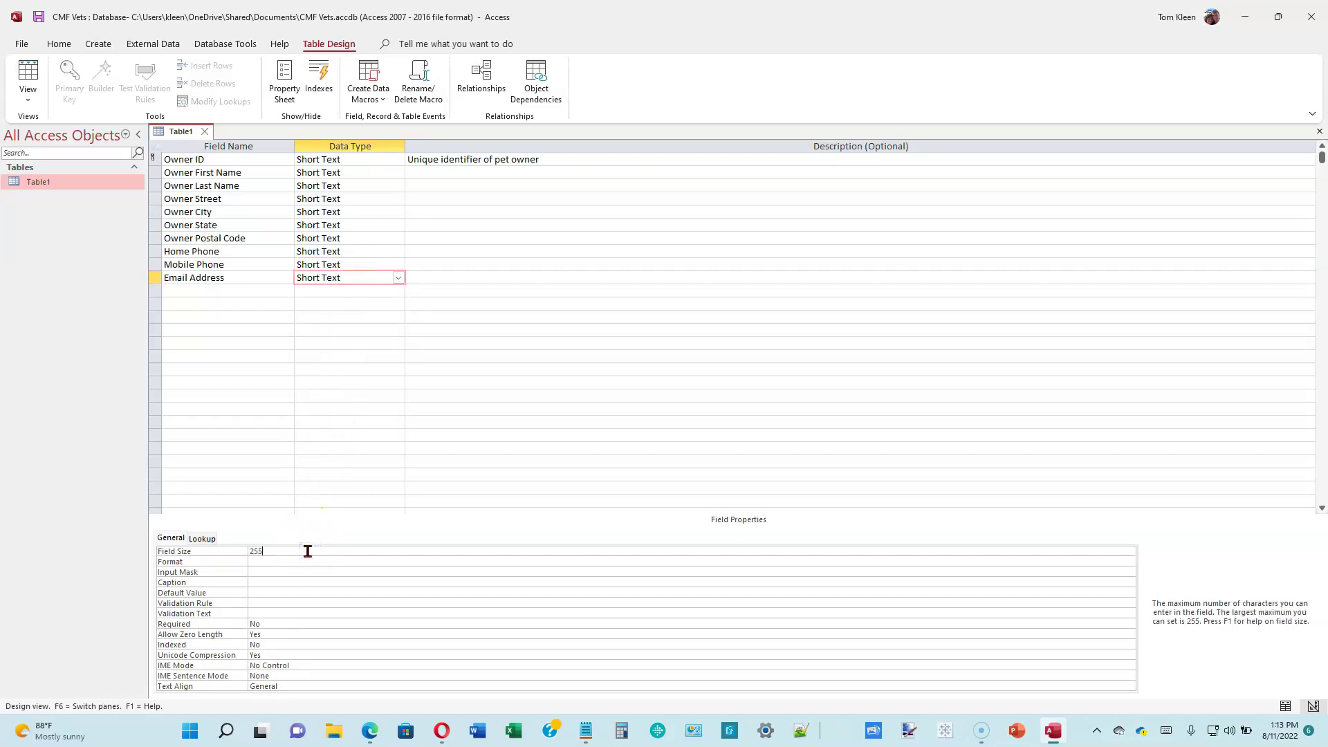
{"action": "key", "text": "BackSpace"}
{"action": "key", "text": "BackSpace"}
{"action": "key", "text": "BackSpace"}
{"action": "type", "text": "50"}
- Dismiss the can't-rename warning for the open Table1 and close its Design View
{"action": "left_click", "coordinate": [67, 182]}
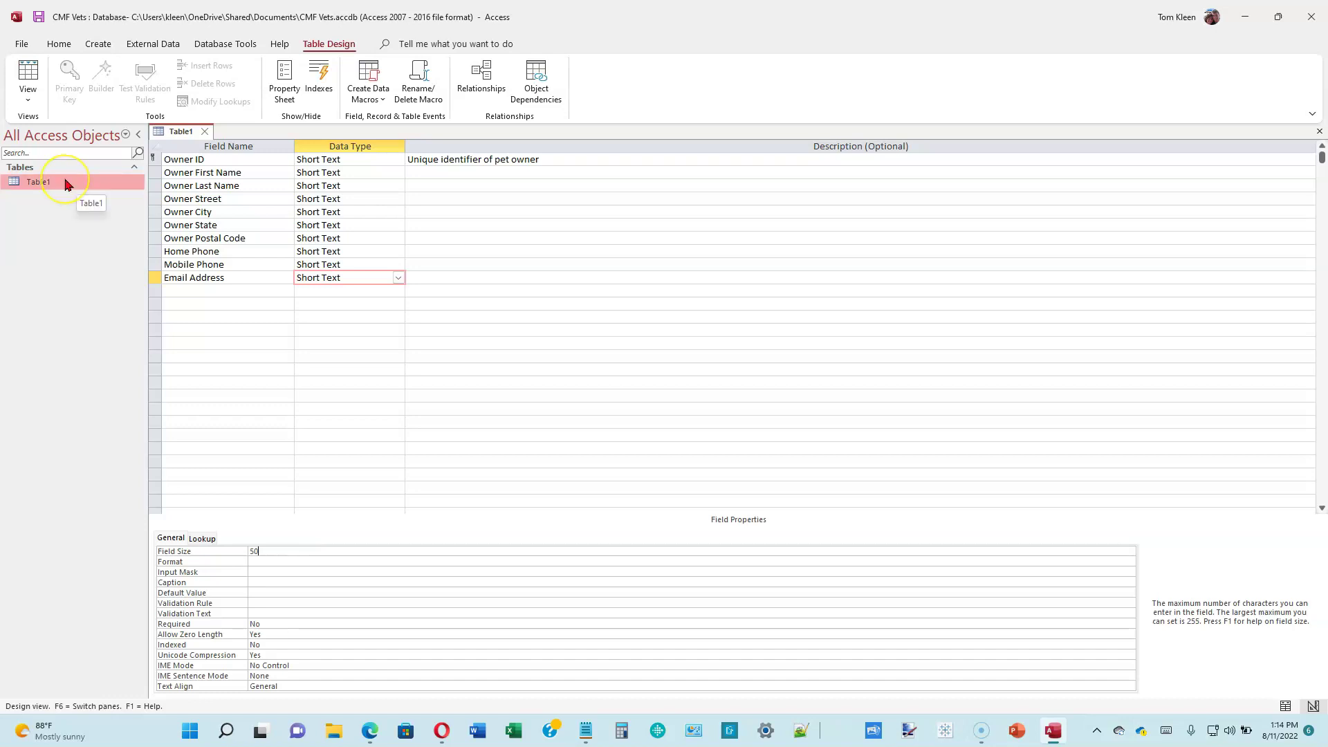
{"action": "right_click", "coordinate": [67, 182]}
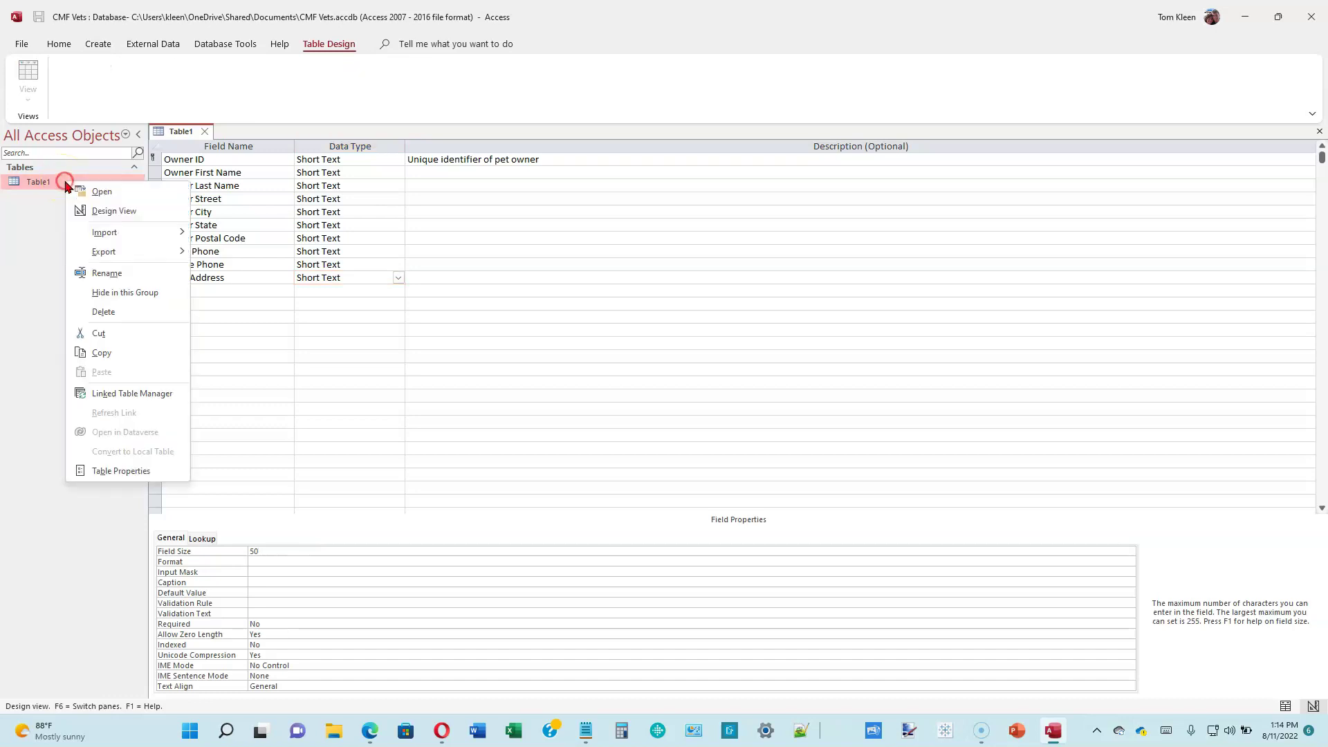
{"action": "mouse_move", "coordinate": [102, 261]}
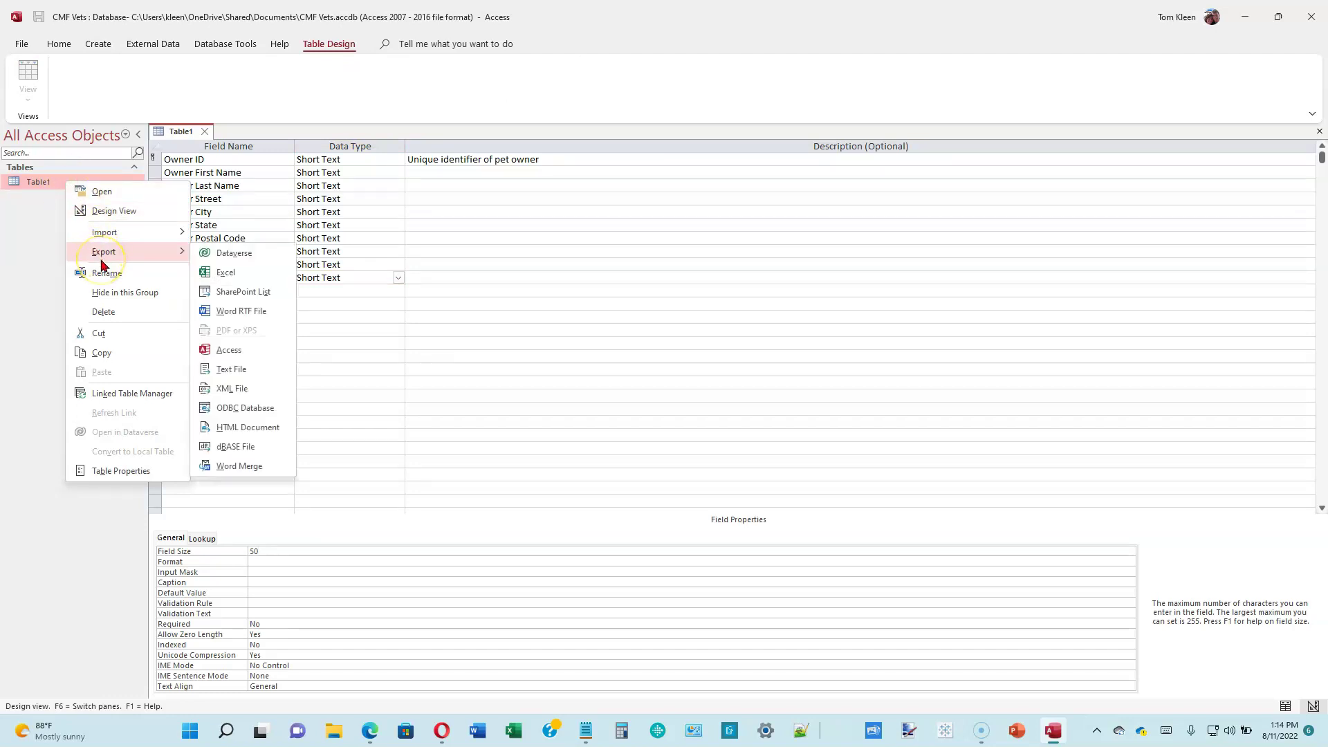
{"action": "left_click", "coordinate": [110, 275]}
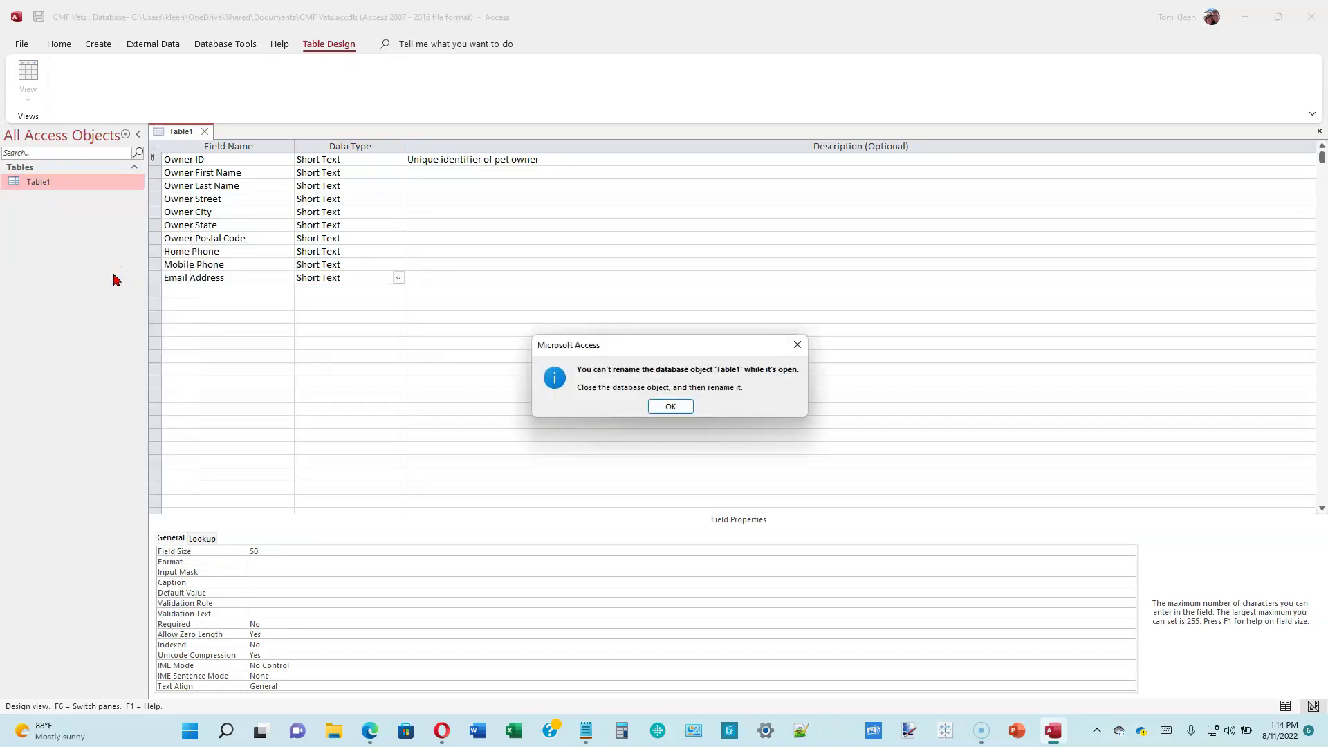
{"action": "left_click", "coordinate": [671, 407]}
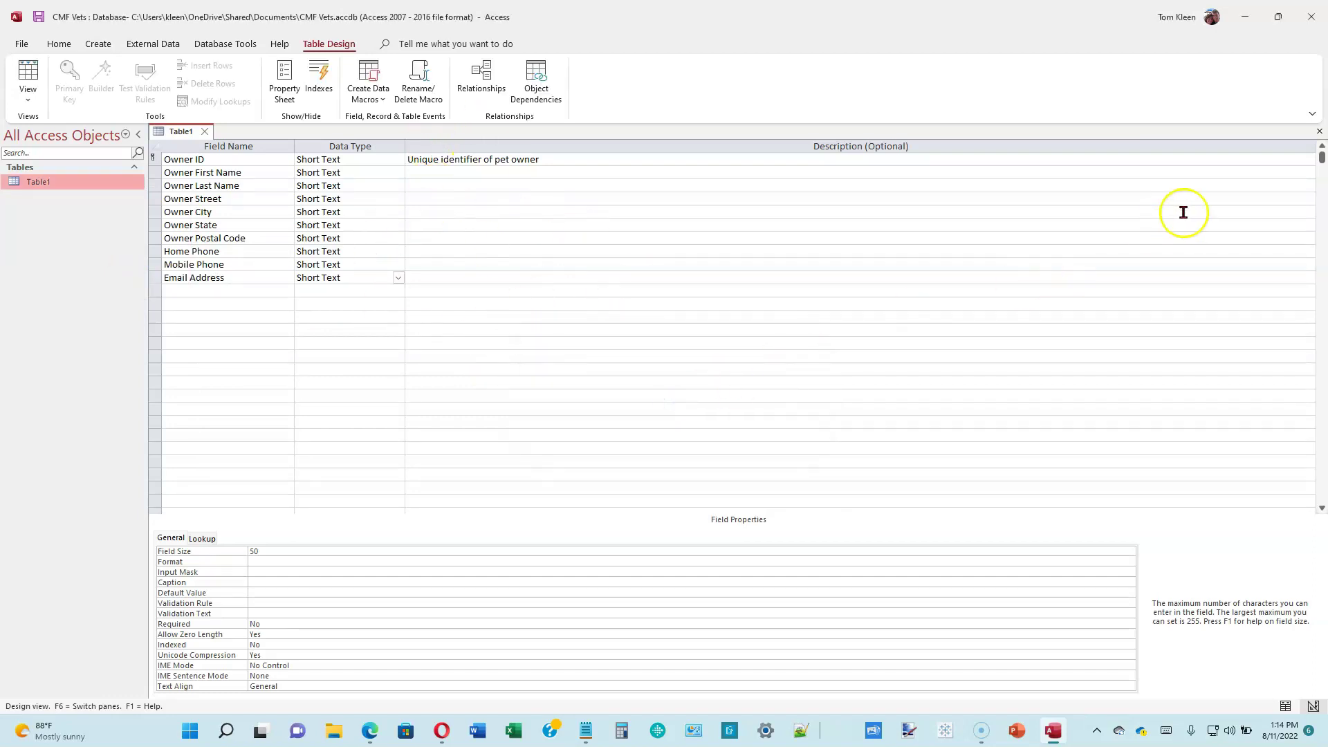
{"action": "left_click", "coordinate": [204, 132]}
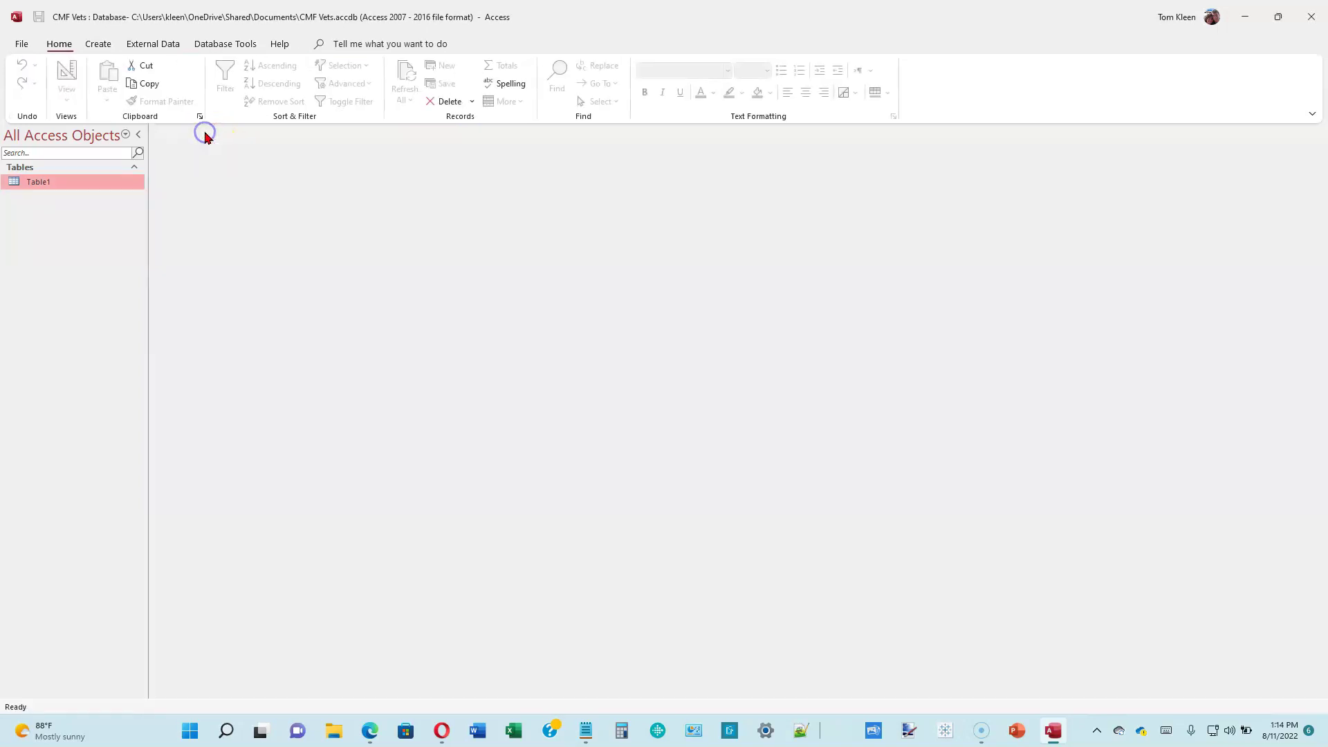
- Rename Table1 to Owners
{"action": "right_click", "coordinate": [91, 184]}
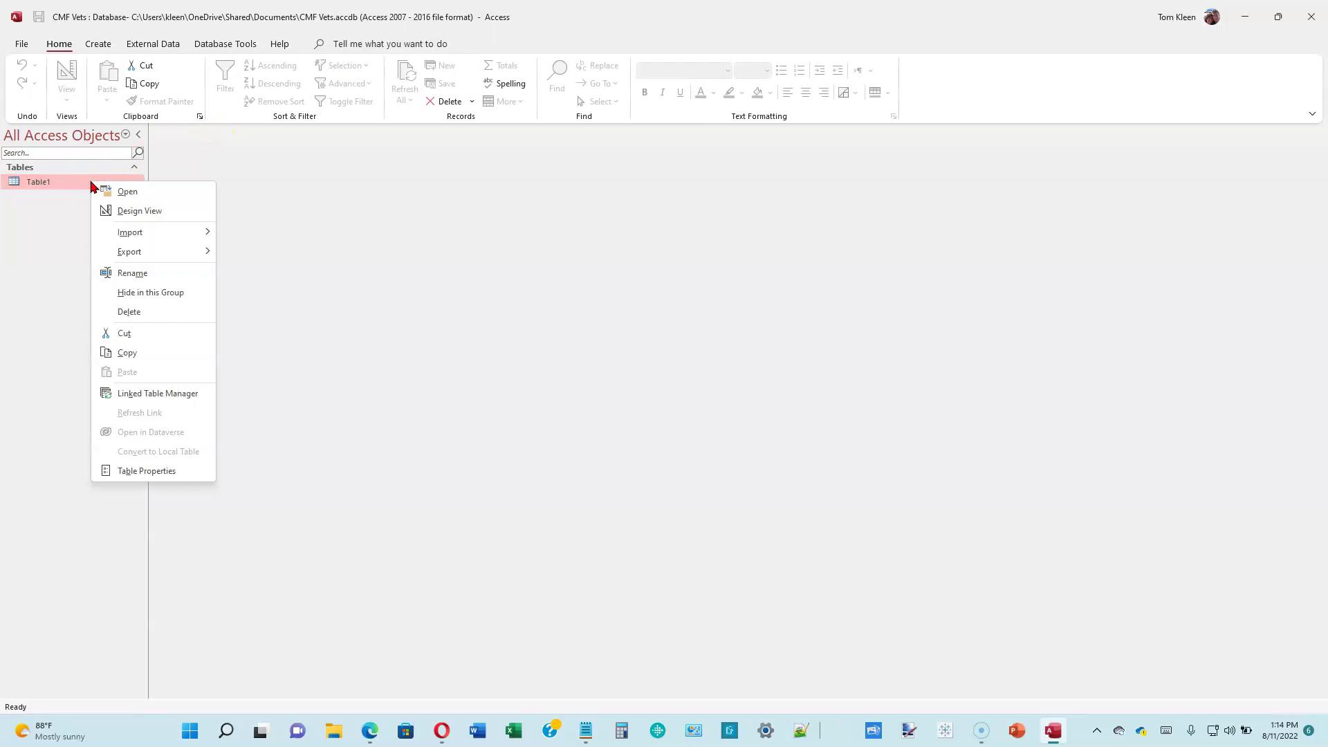
{"action": "left_click", "coordinate": [128, 272]}
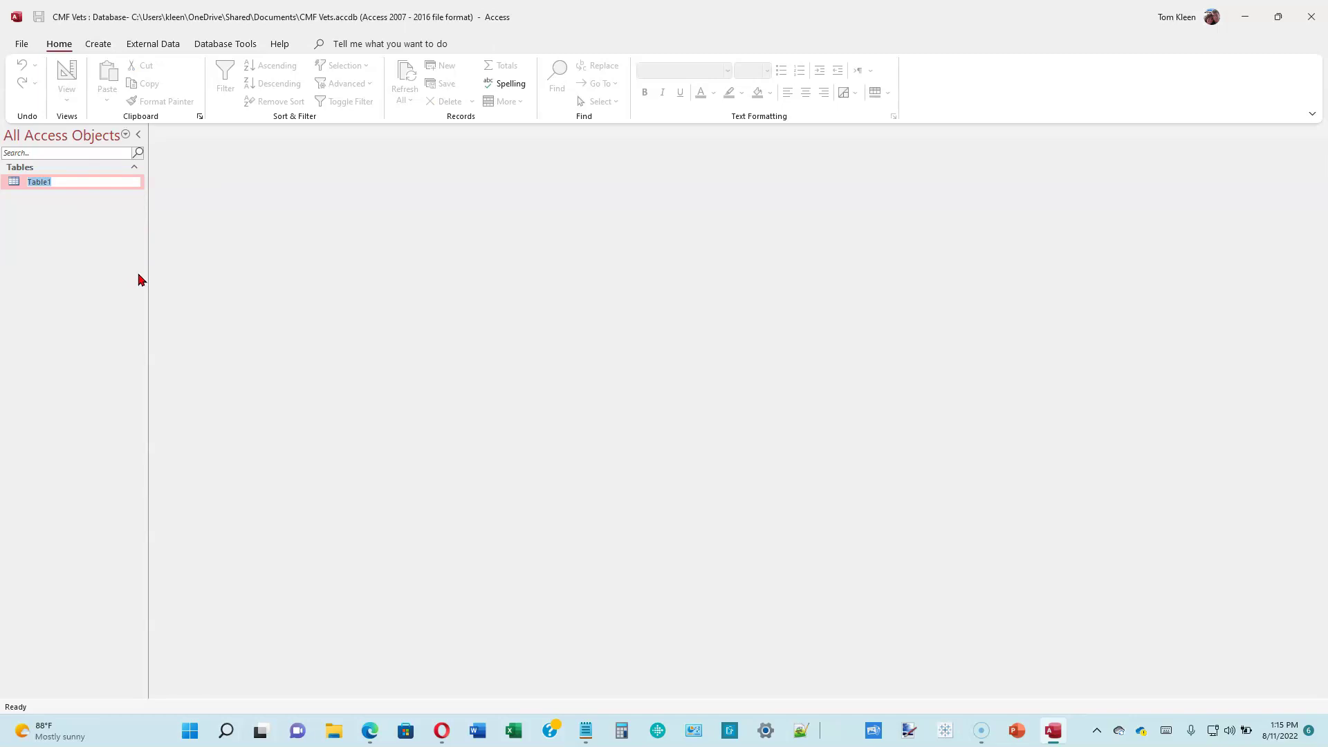
{"action": "type", "text": "Owners"}
{"action": "key", "text": "Return"}
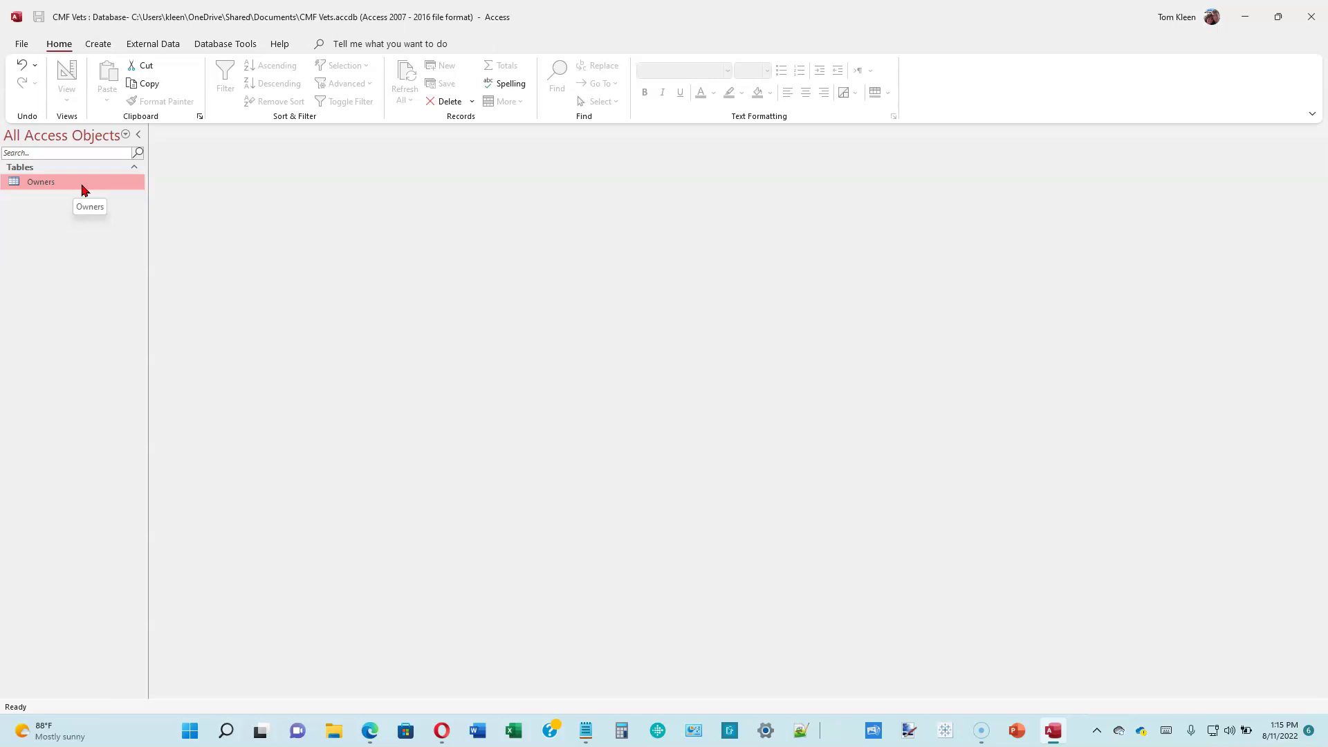
- Open the Owners table and enter the first owner's ID, name, address, phones and e-mail
{"action": "left_click", "coordinate": [77, 187]}
{"action": "right_click", "coordinate": [77, 186]}
{"action": "left_click", "coordinate": [111, 193]}
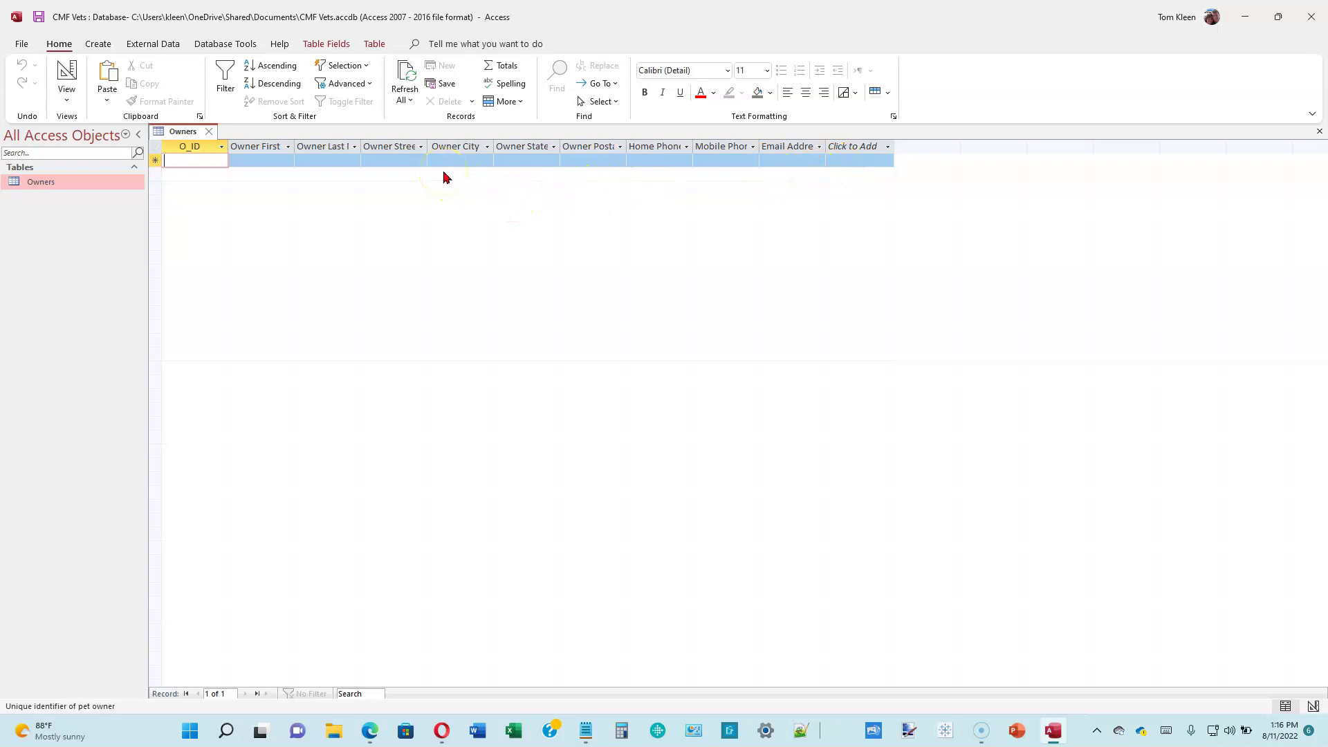
{"action": "type", "text": "O-1"}
{"action": "key", "text": "Tab"}
{"action": "key", "text": "Tab"}
{"action": "key", "text": "Tab"}
{"action": "key", "text": "Tab"}
{"action": "type", "text": "Dolores"}
{"action": "key", "text": "Tab"}
{"action": "type", "text": "CO"}
{"action": "key", "text": "Tab"}
{"action": "type", "text": "81323"}
{"action": "key", "text": "Tab"}
{"action": "key", "text": "Tab"}
{"action": "key", "text": "Tab"}
{"action": "key", "text": "Tab"}
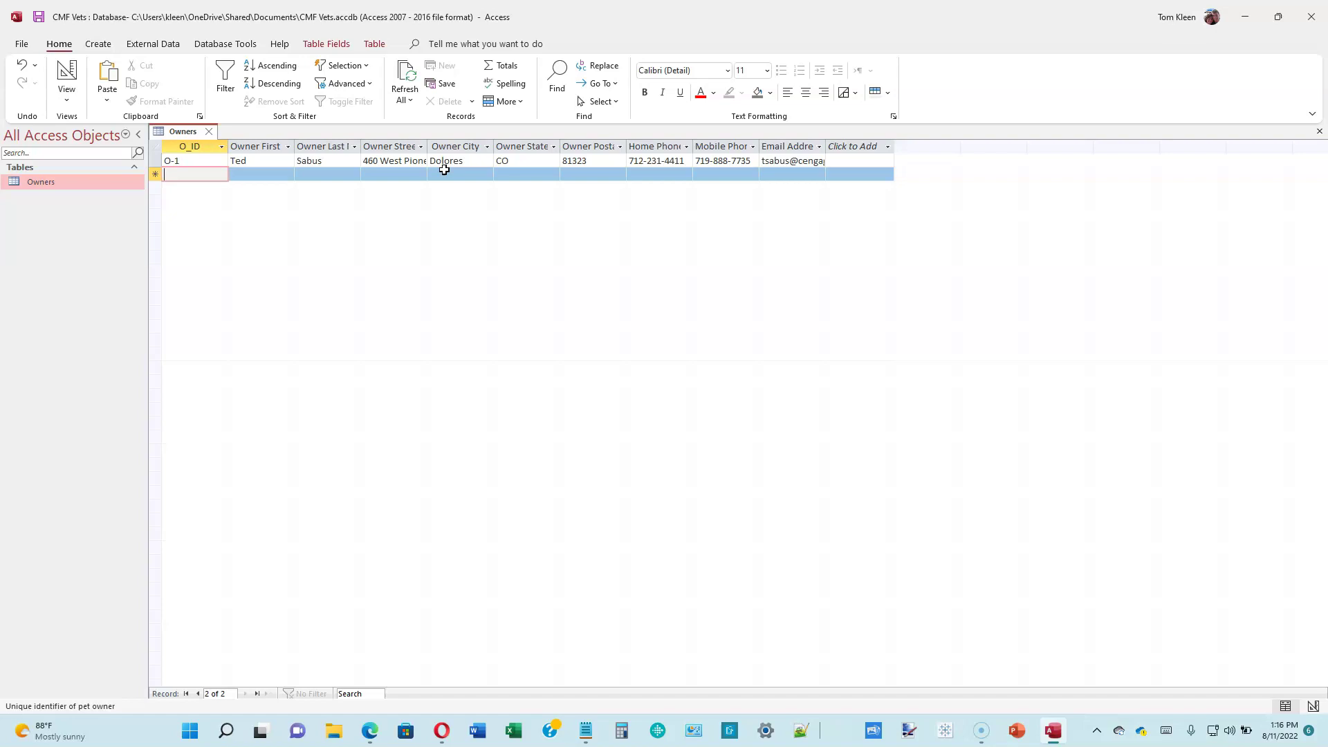
- Enter the second owner's ID, name, street, city, state, postal code, home and mobile phones, and e-mail
{"action": "type", "text": "O-2"}
{"action": "key", "text": "Tab"}
{"action": "key", "text": "Tab"}
{"action": "key", "text": "Tab"}
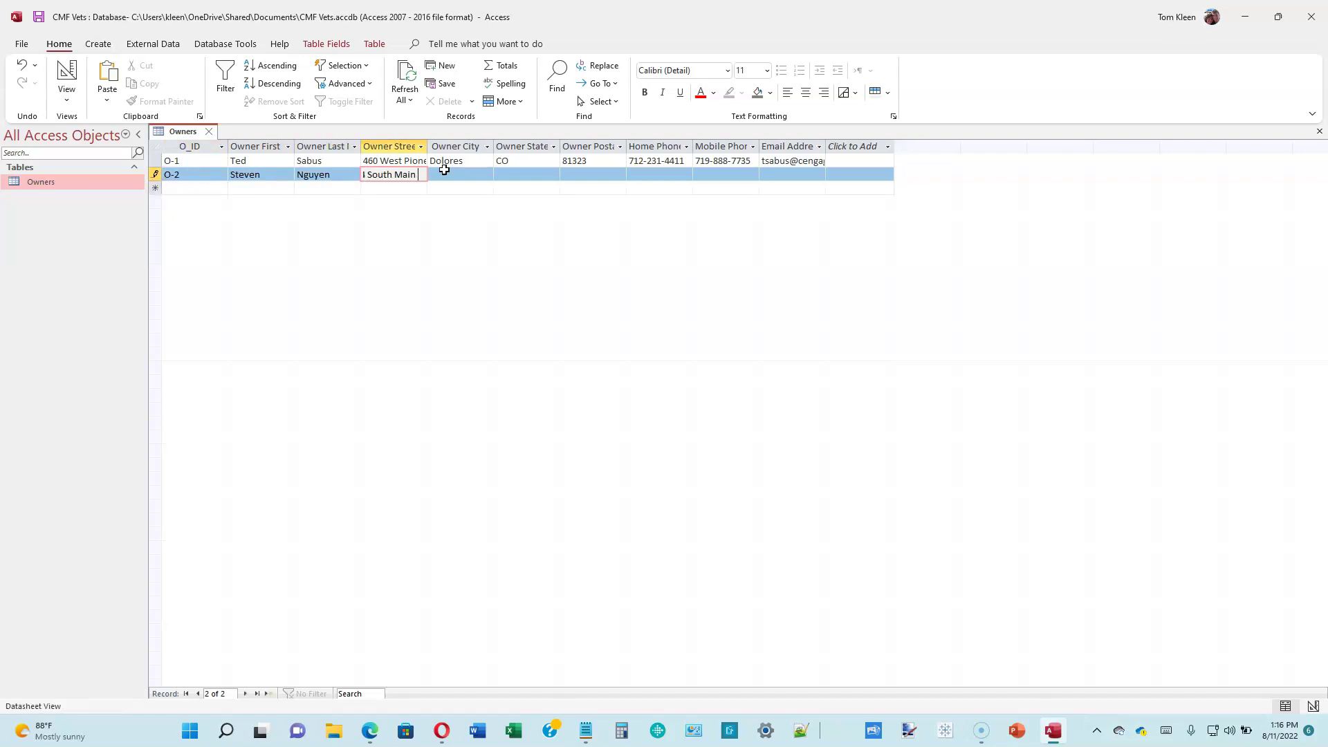
{"action": "key", "text": "Tab"}
{"action": "type", "text": "Blanding"}
{"action": "key", "text": "Tab"}
{"action": "type", "text": "UT"}
{"action": "key", "text": "Tab"}
{"action": "type", "text": "84511"}
{"action": "key", "text": "Tab"}
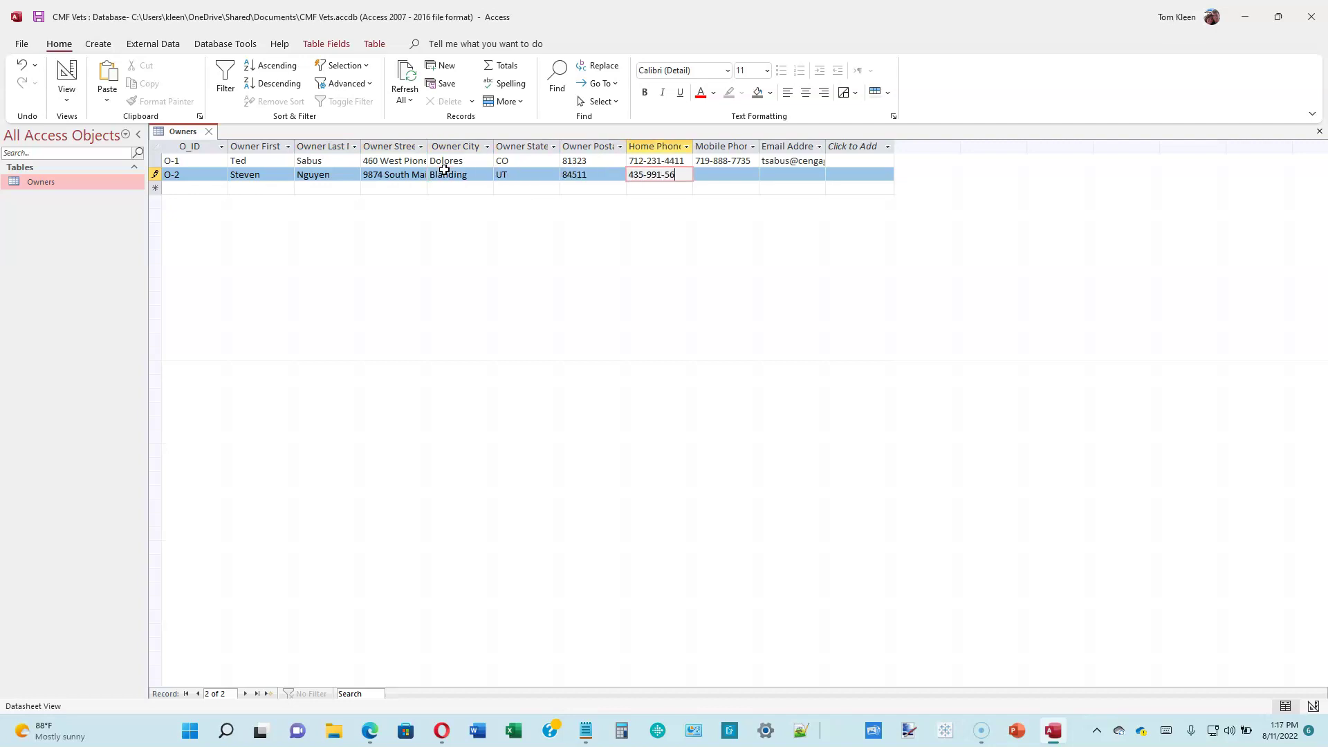
{"action": "key", "text": "Tab"}
{"action": "key", "text": "Tab"}
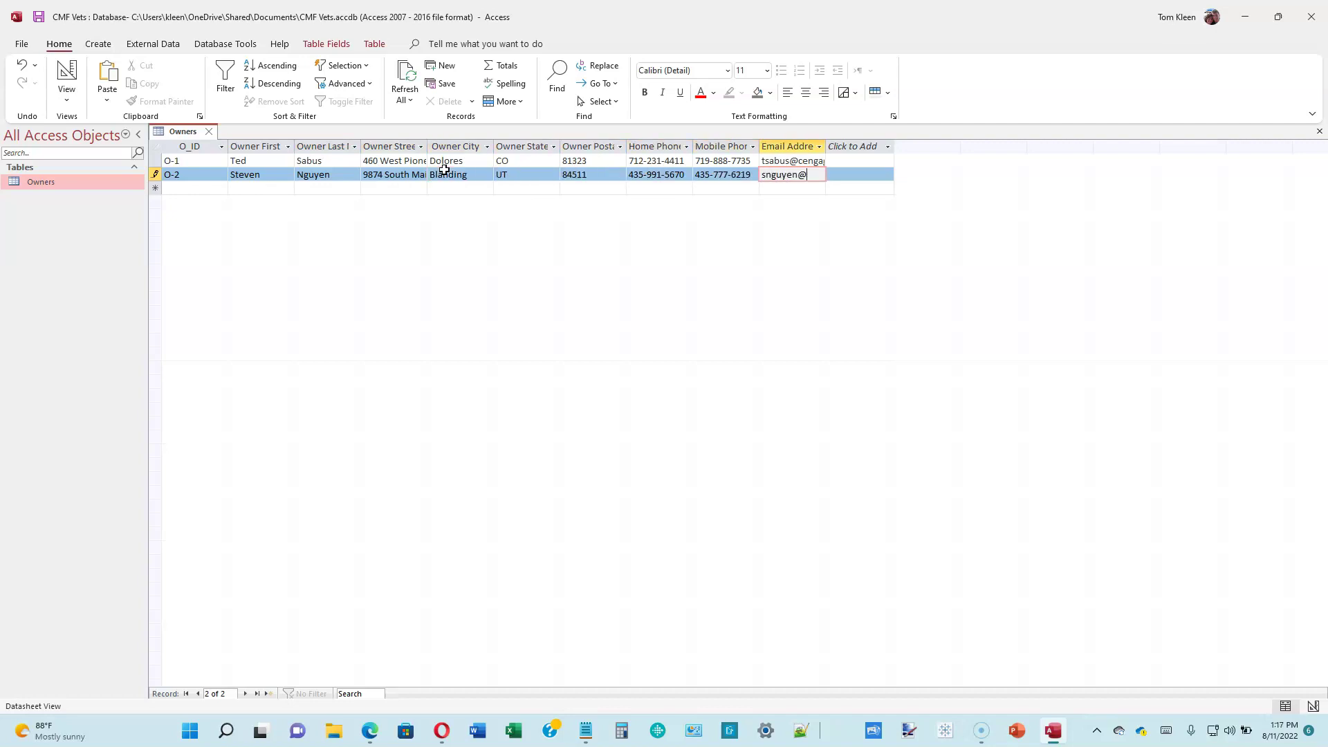
{"action": "key", "text": "Tab"}
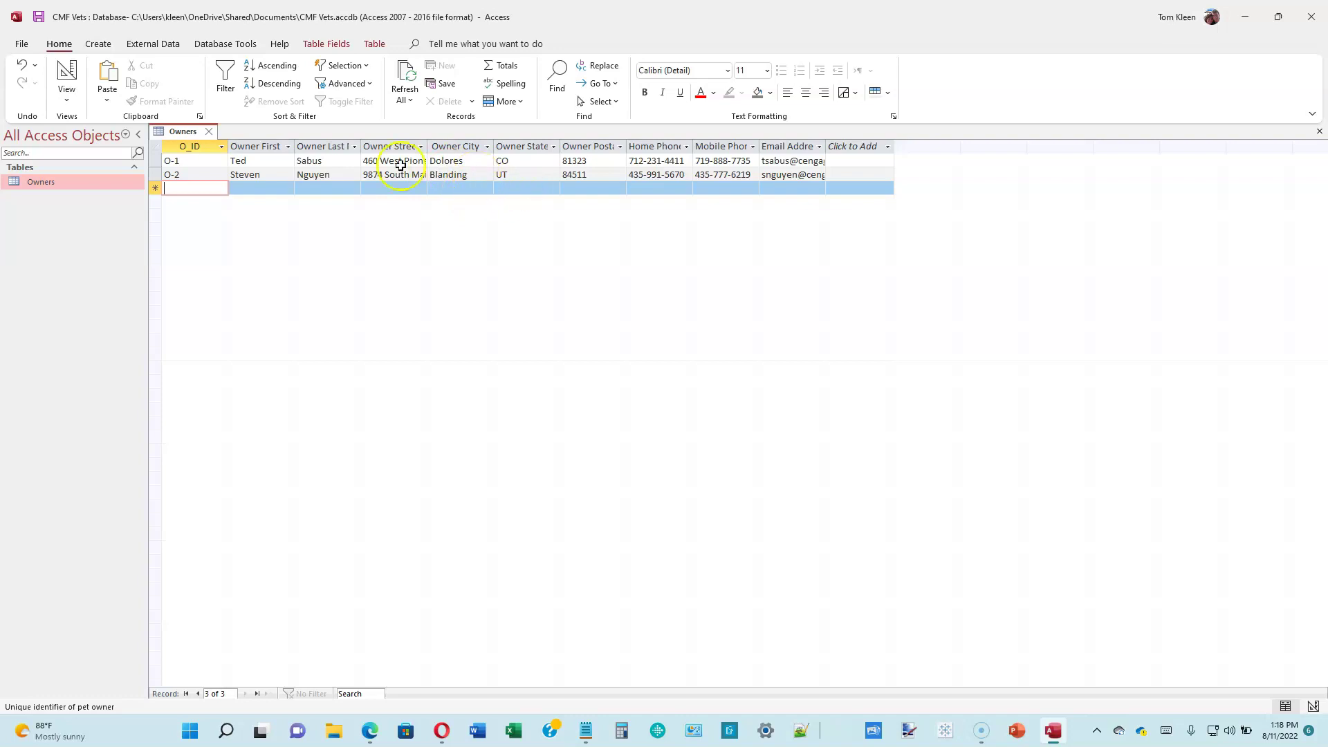
- Close the Owners datasheet so the two entered owner records are saved
{"action": "left_click", "coordinate": [208, 132]}
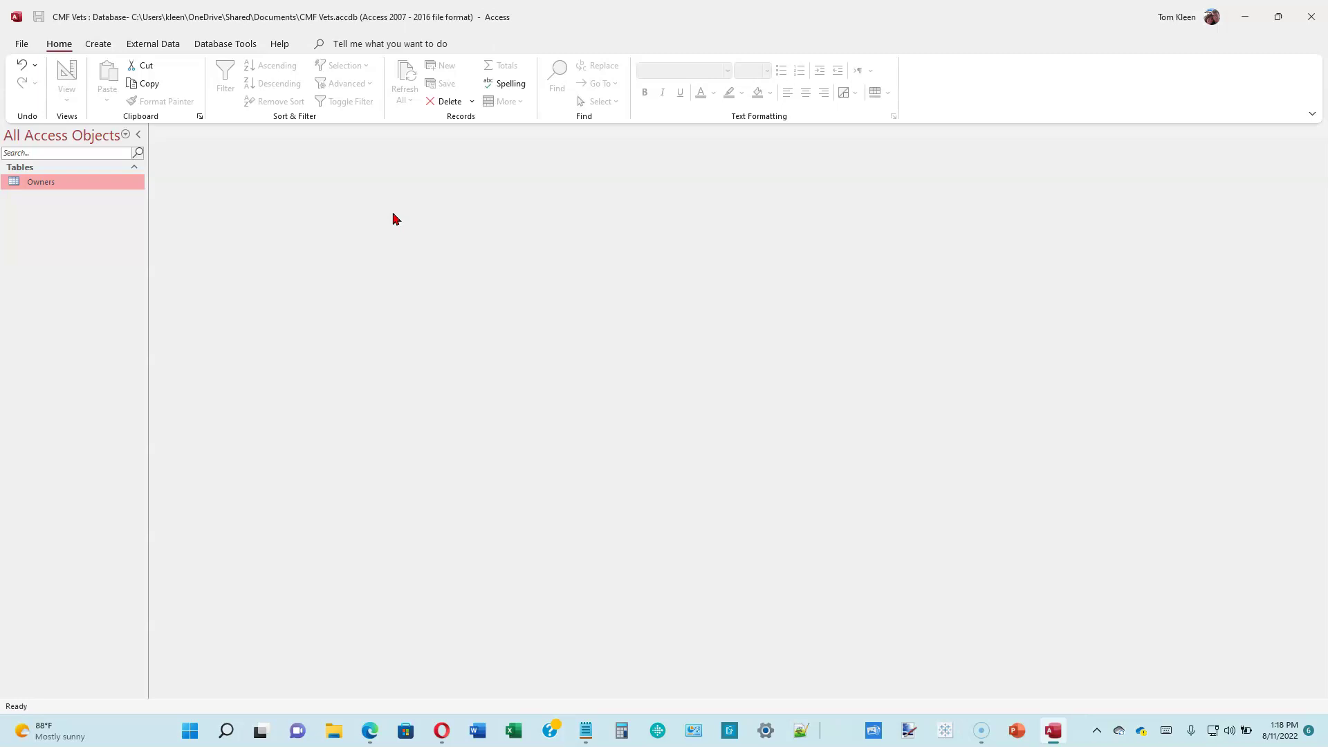
- Reopen Owners in Datasheet View and auto-fit the name, street, postal code, phone and e-mail columns
{"action": "right_click", "coordinate": [65, 188]}
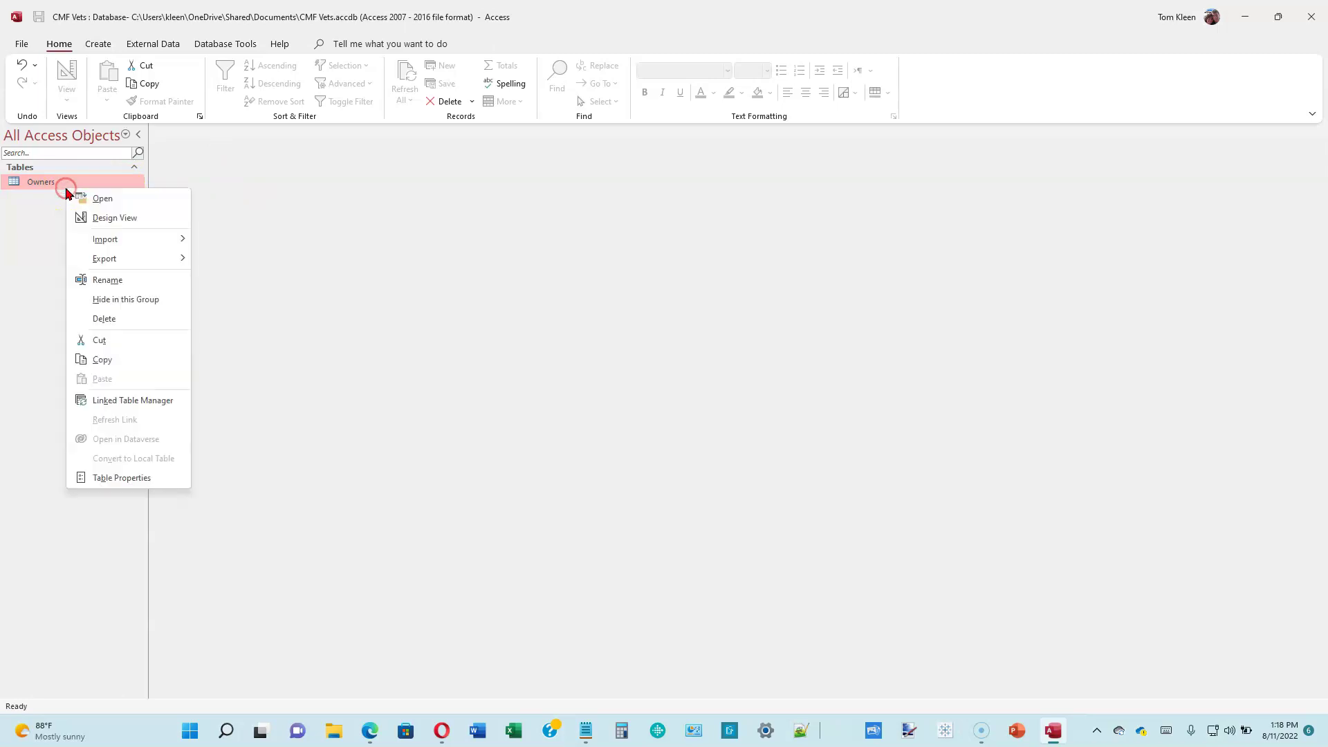
{"action": "left_click", "coordinate": [104, 199]}
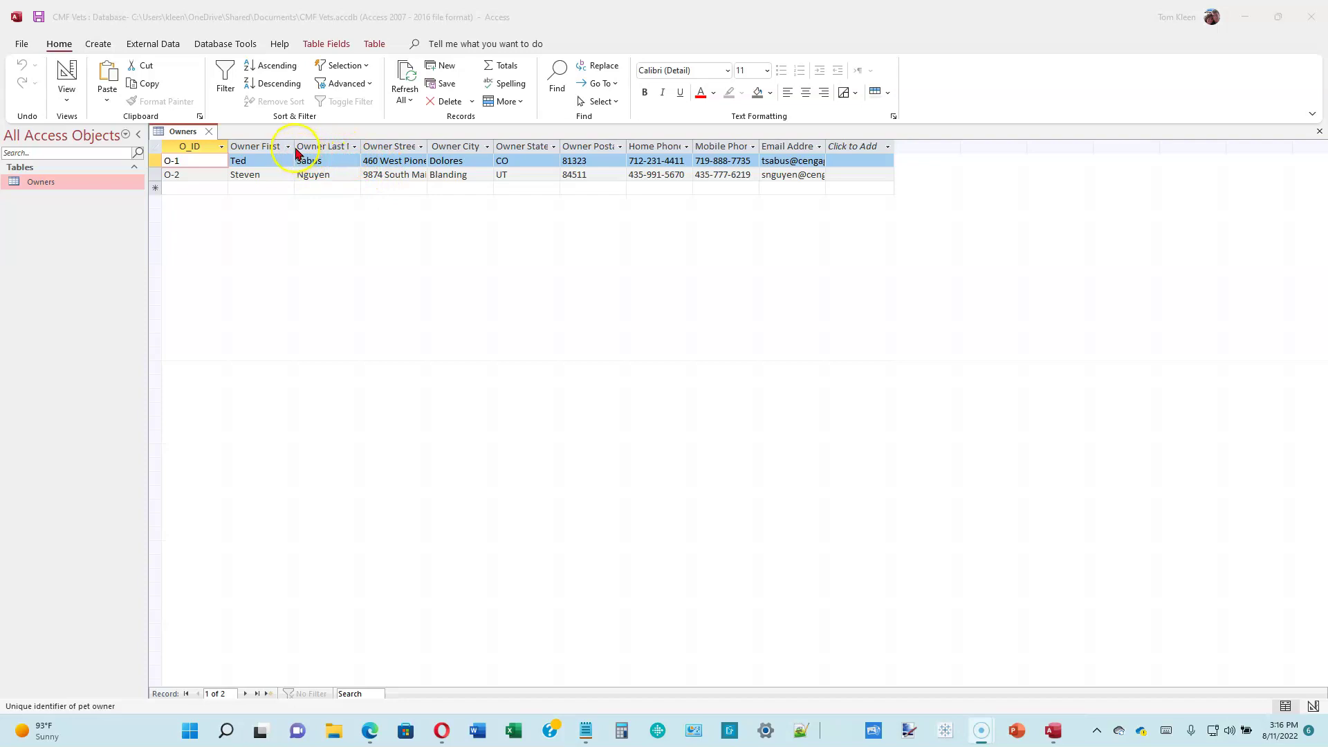
{"action": "left_click", "coordinate": [256, 146]}
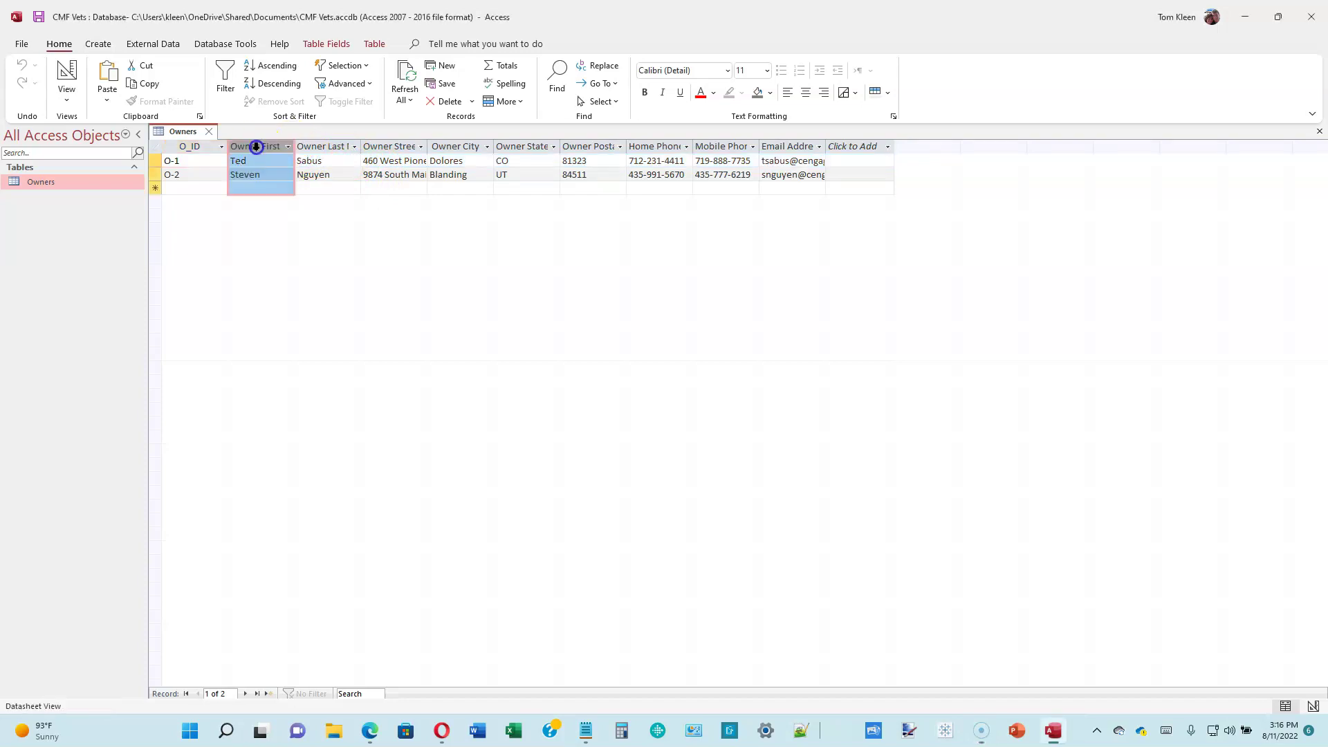
{"action": "double_click", "coordinate": [295, 143]}
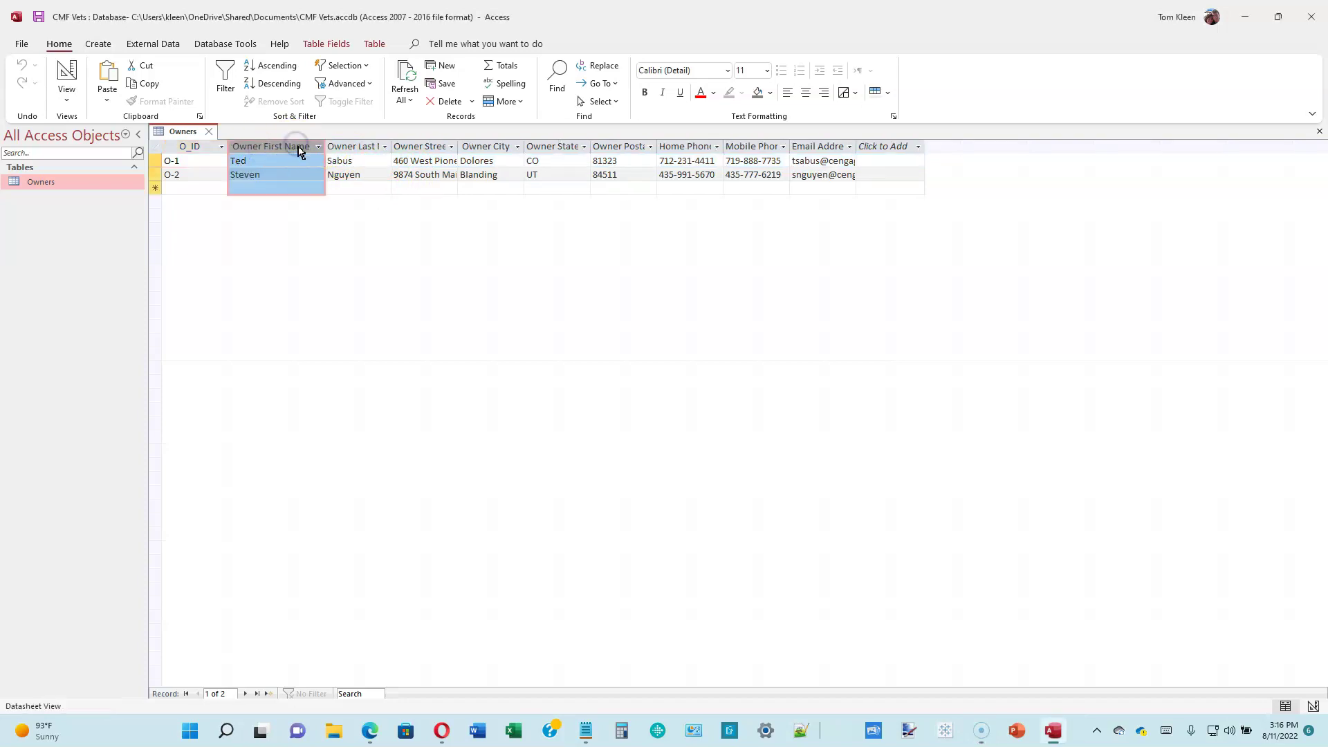
{"action": "double_click", "coordinate": [392, 147]}
{"action": "double_click", "coordinate": [486, 146]}
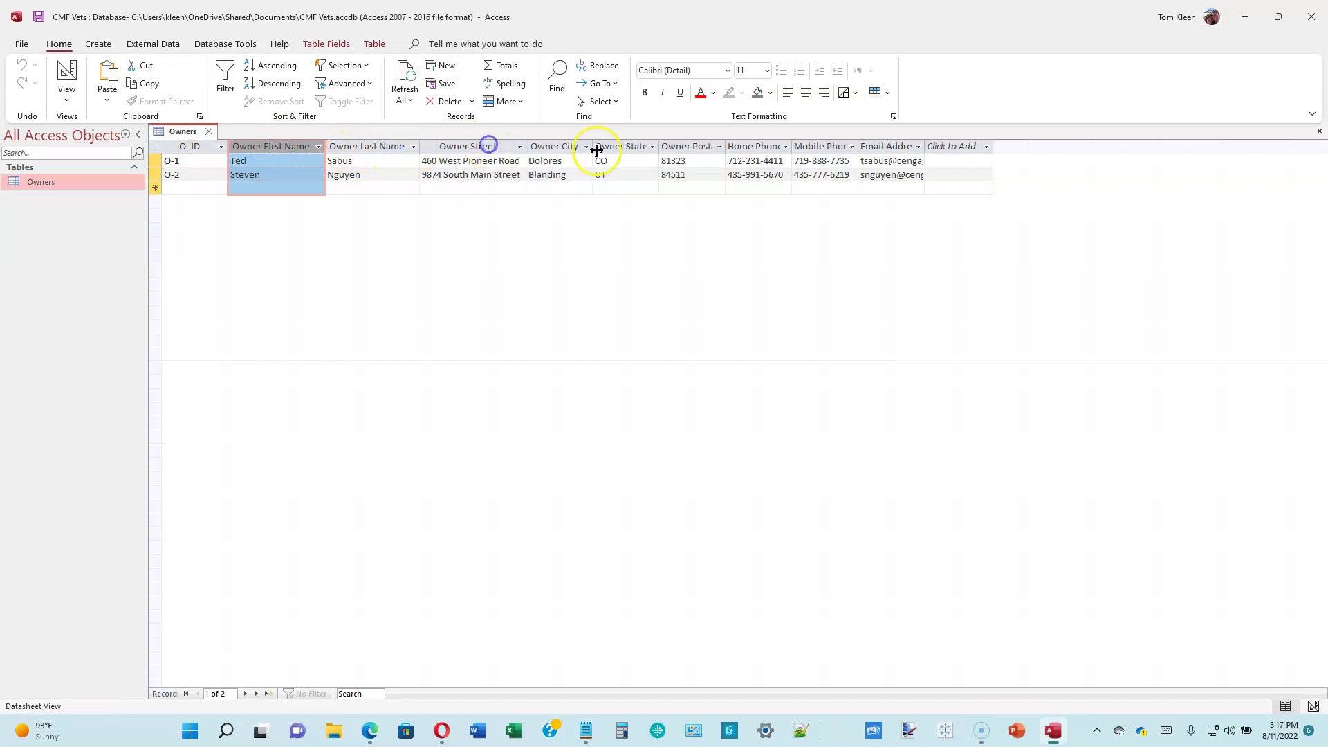
{"action": "double_click", "coordinate": [724, 147]}
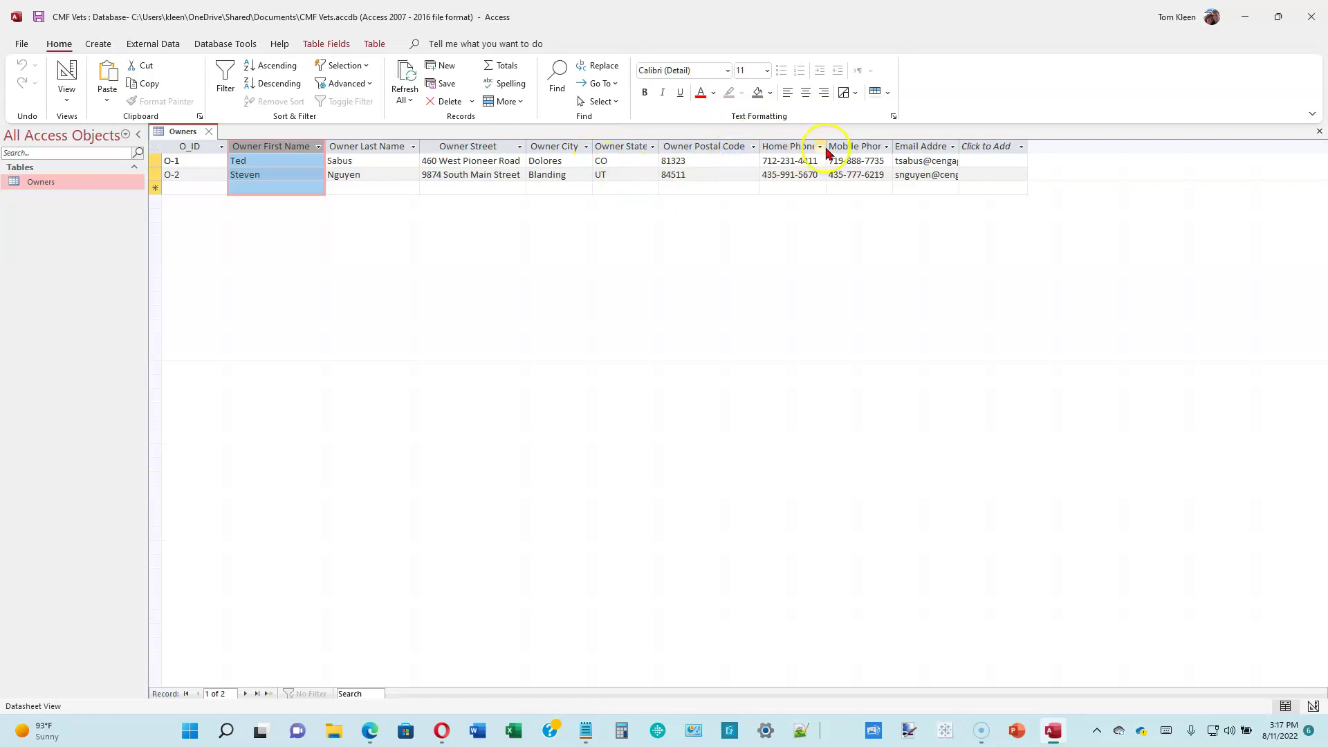
{"action": "double_click", "coordinate": [826, 147]}
{"action": "double_click", "coordinate": [899, 146]}
{"action": "double_click", "coordinate": [980, 147]}
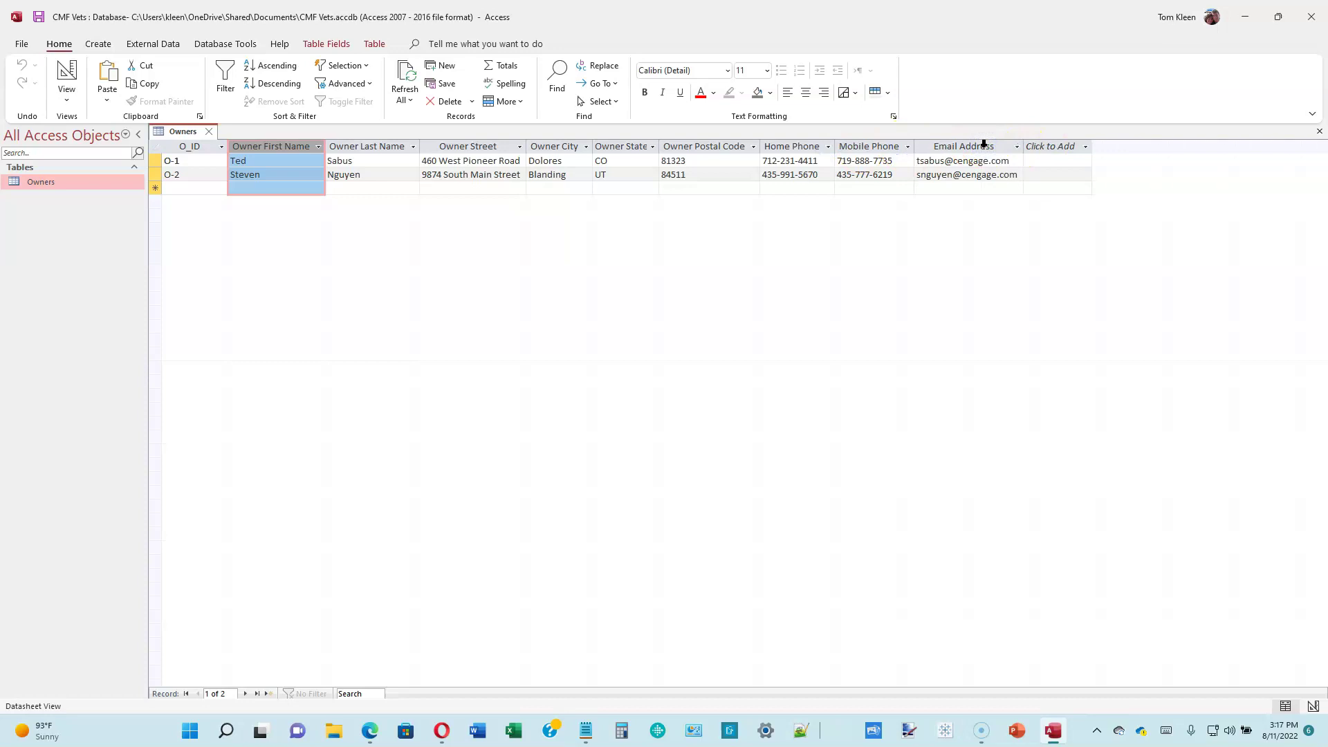
- Close the Owners table, choosing Yes to save the widened column layout
{"action": "left_click", "coordinate": [209, 131]}
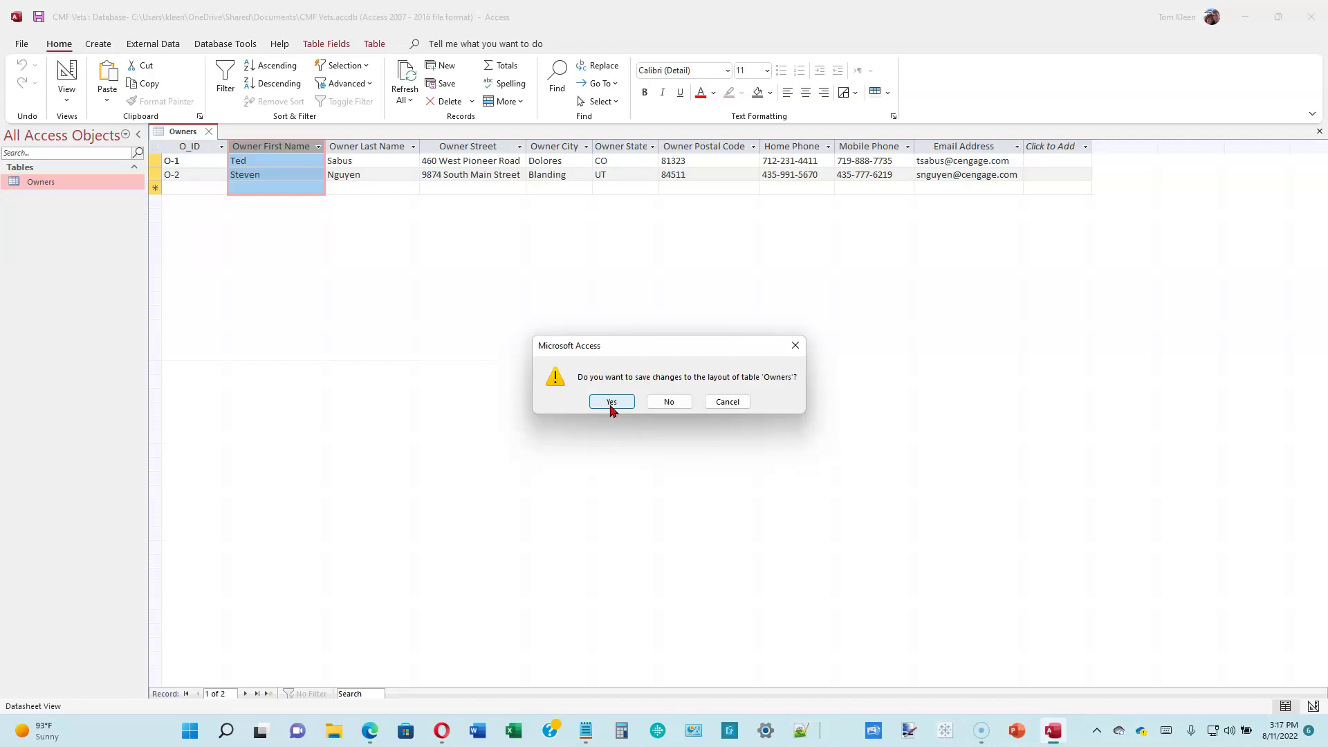
{"action": "left_click", "coordinate": [611, 408]}
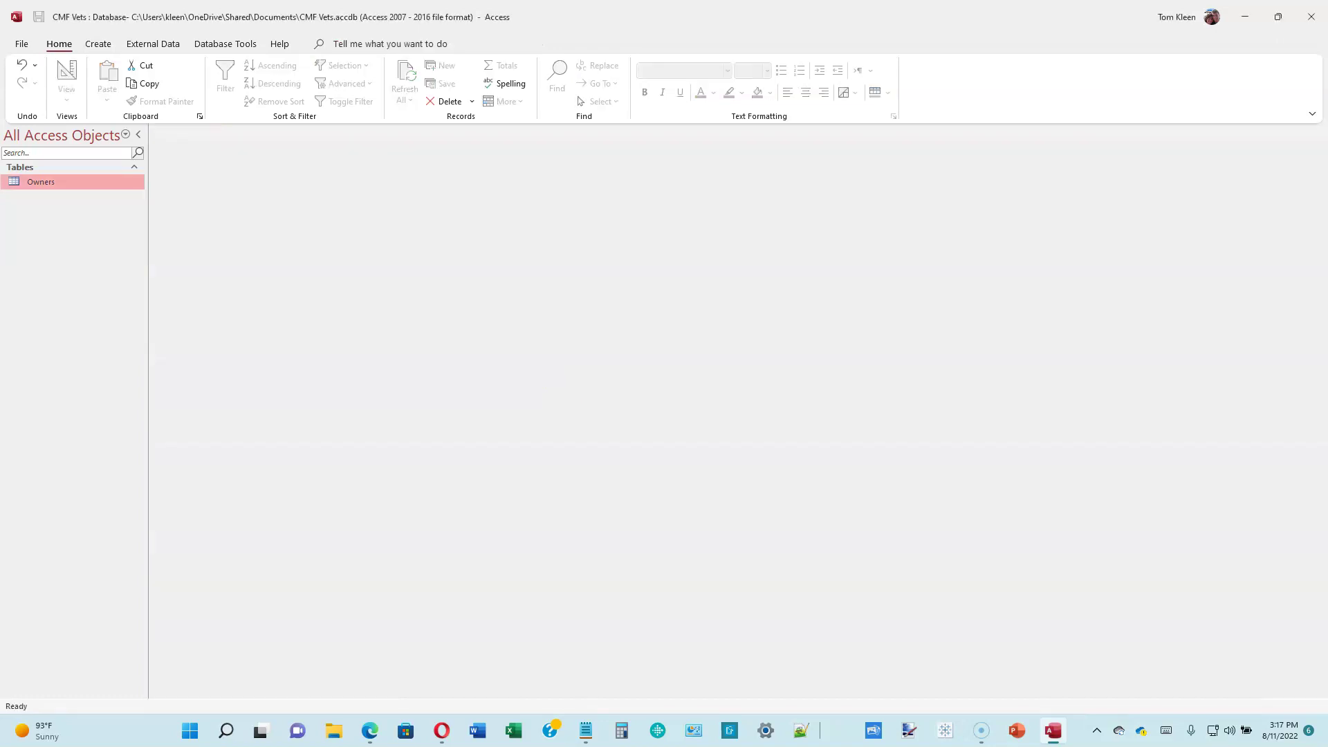